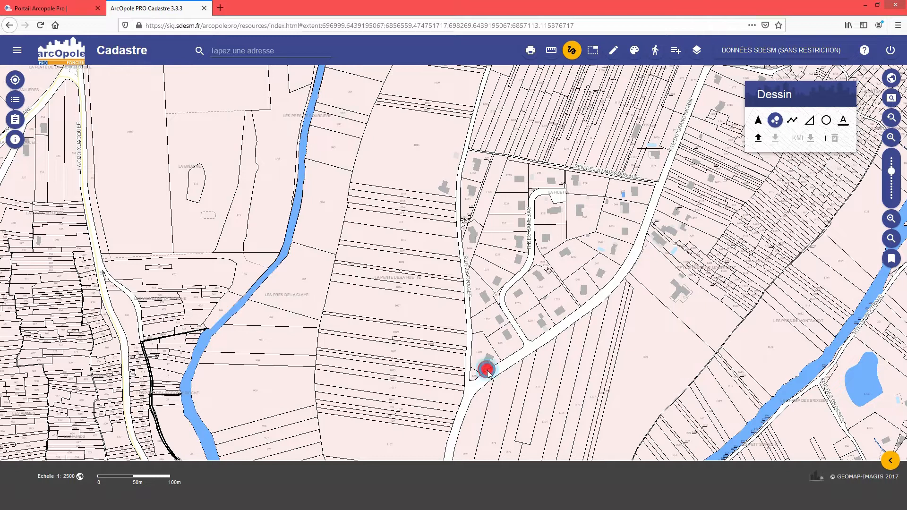
Step: Place three point markers around the road fork where Rte du Grand Morin meets R de la Dragée
click(775, 120)
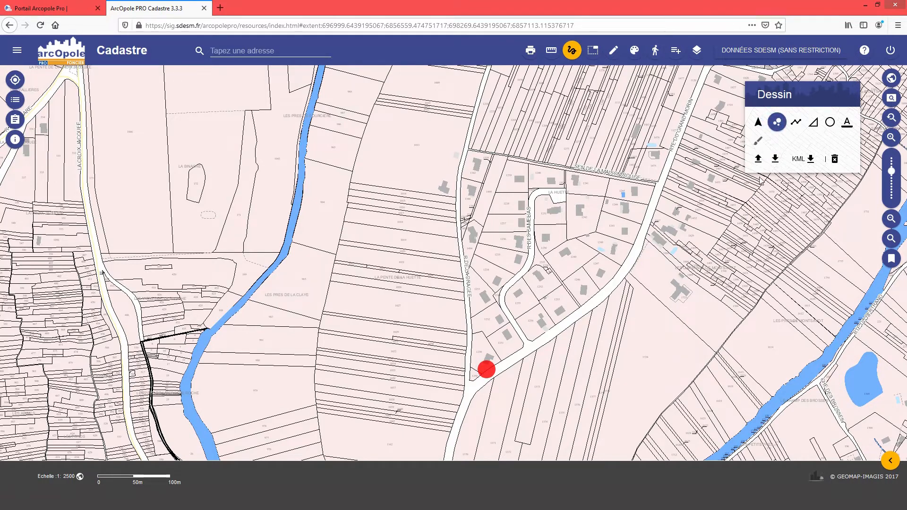
click(470, 403)
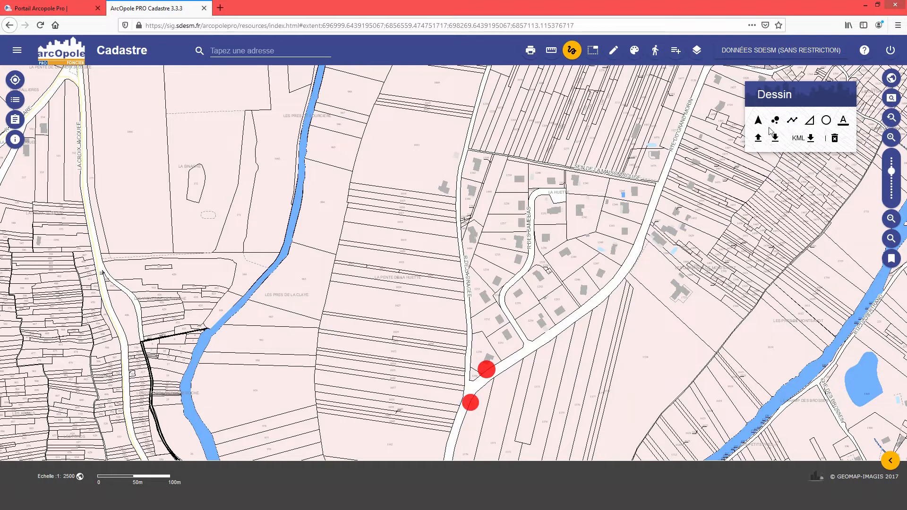
click(775, 120)
Step: Select the northernmost of the three red points and change its colour to blue
click(758, 121)
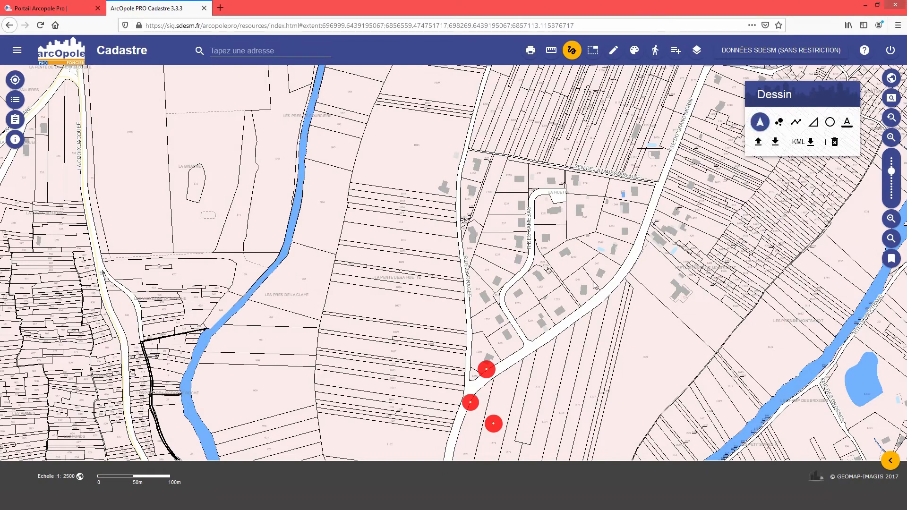
click(486, 371)
click(758, 138)
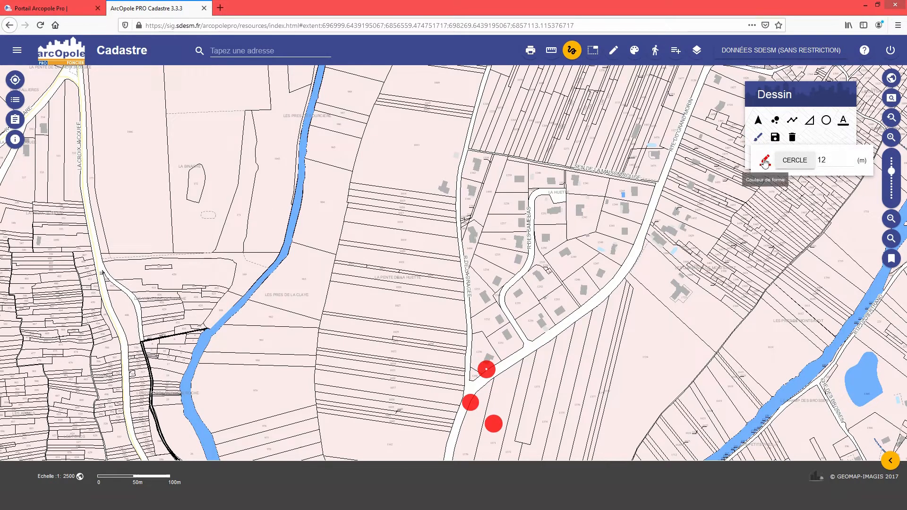
click(765, 160)
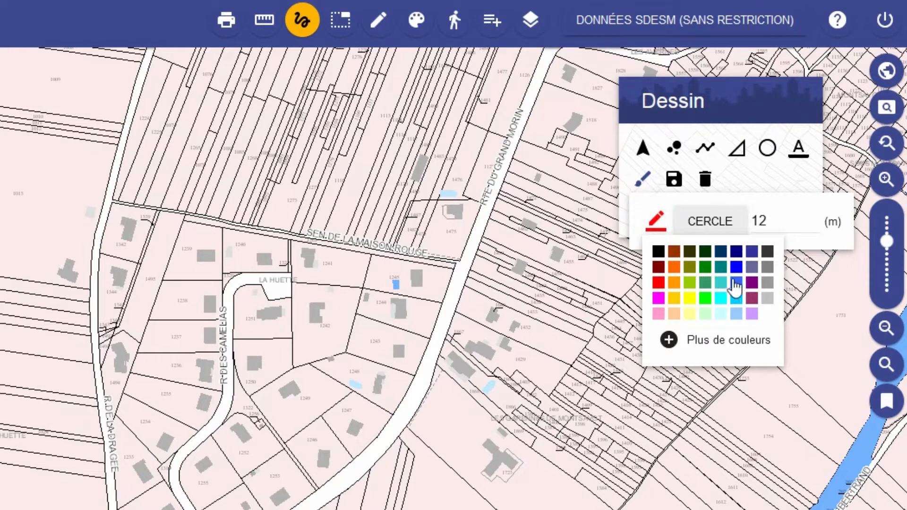
click(810, 189)
Step: Change the selected blue point's symbol to Carré and set its size to 6 m
click(724, 231)
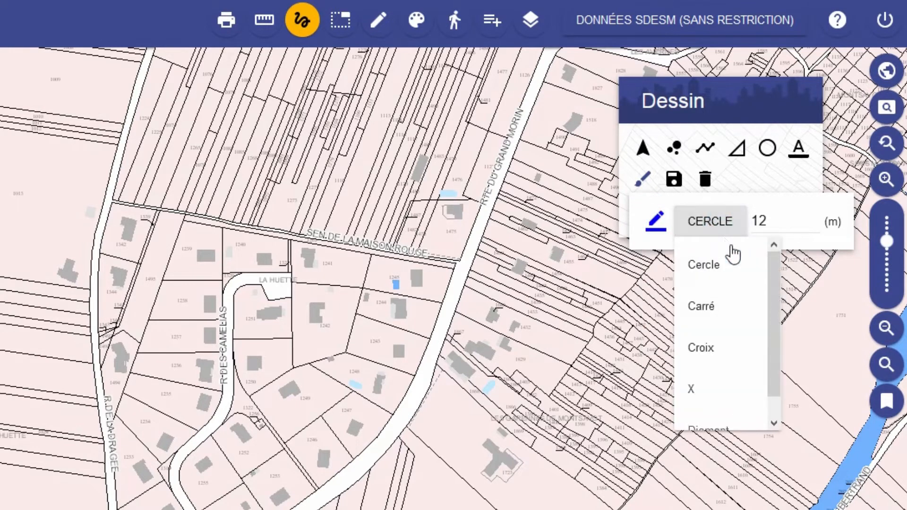
click(720, 321)
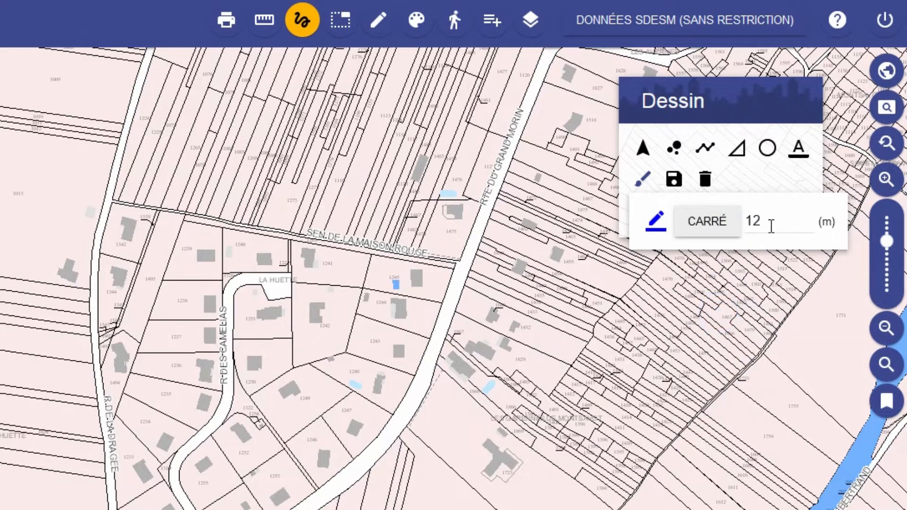
drag(771, 226, 737, 226)
text(6)
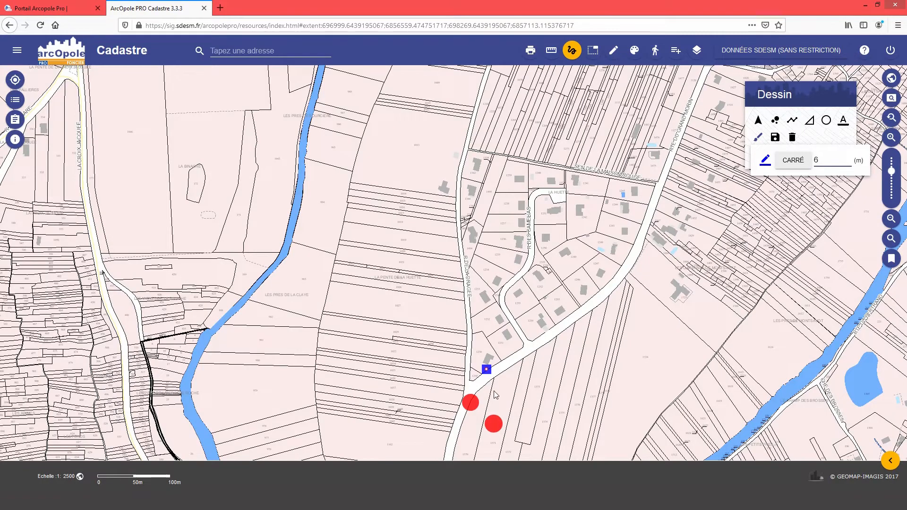
Step: Select the red point in the middle of the road fork and change its colour to blue
click(758, 120)
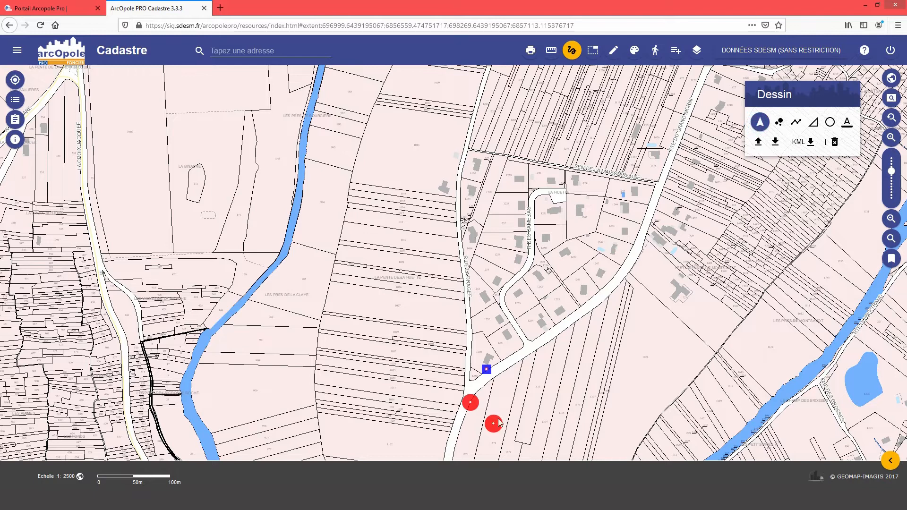
click(470, 403)
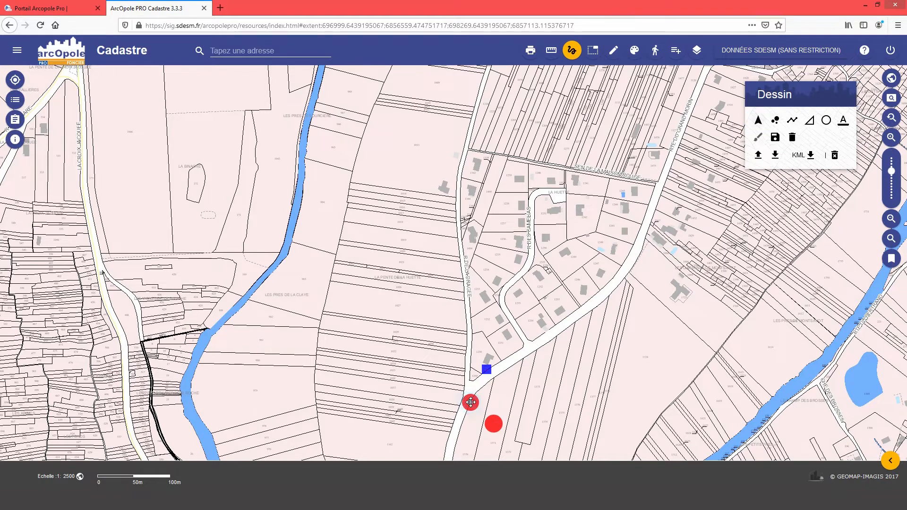
click(759, 137)
click(764, 160)
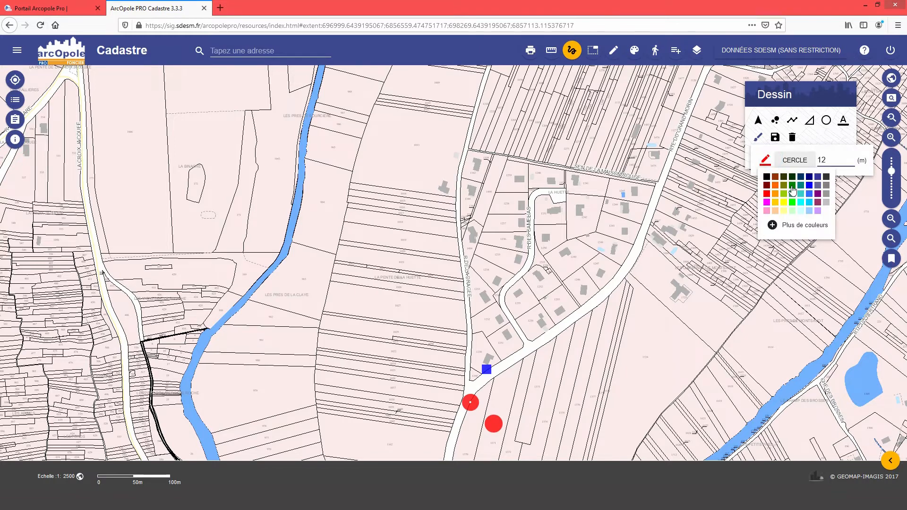
click(809, 186)
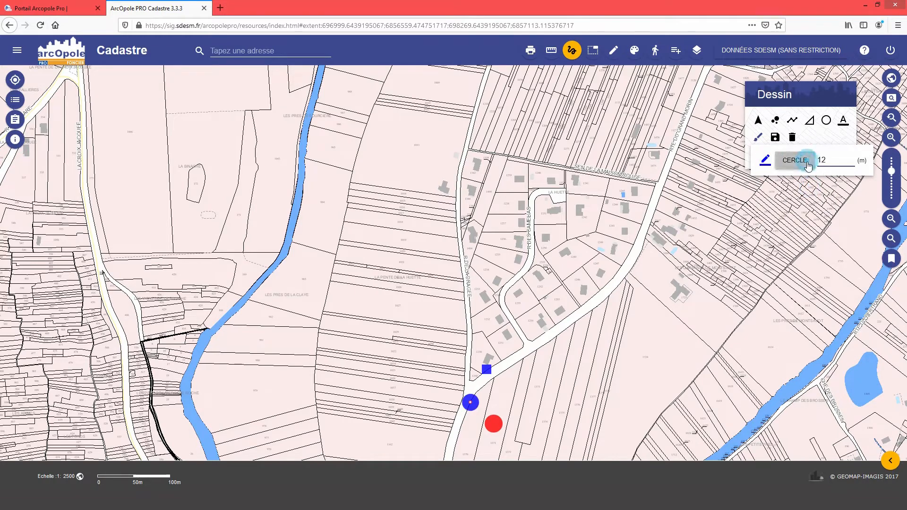
Step: Give the second blue point a smaller Carré symbol like the first one, and delete the remaining red point
click(797, 160)
click(804, 202)
double_click(823, 161)
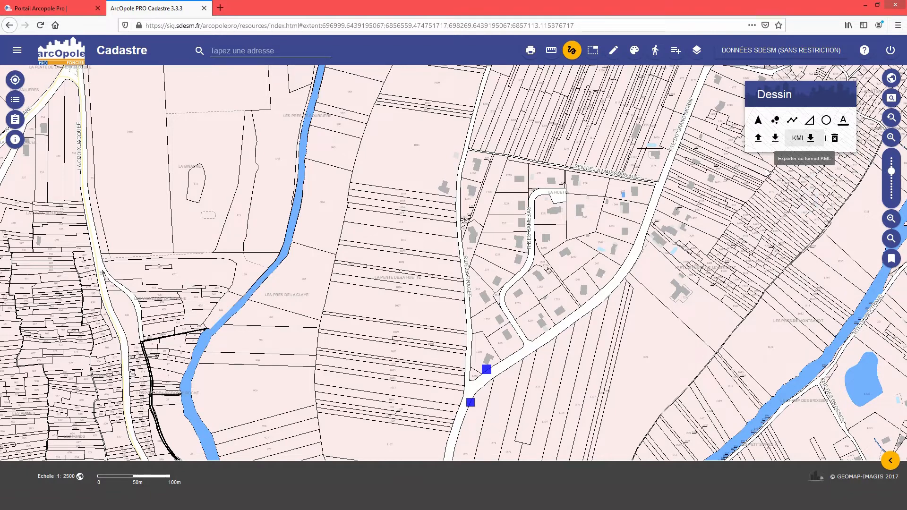
click(793, 141)
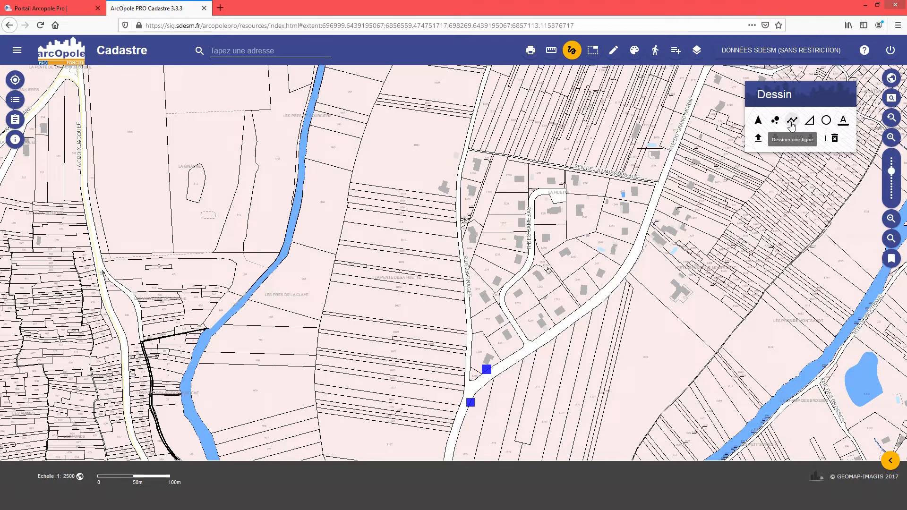
Step: Draw a line from R des Camélias down the narrow path and along Rte du Grand Morin to the first blue square
click(792, 122)
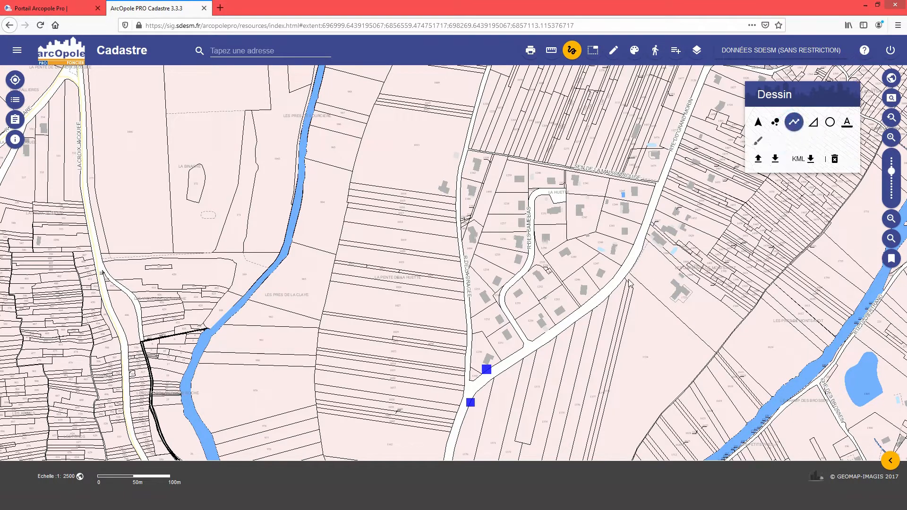
click(535, 243)
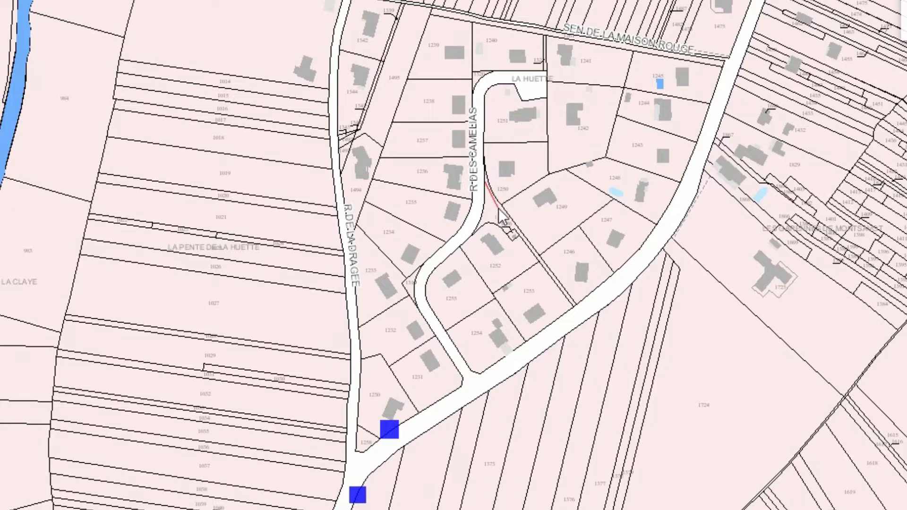
click(574, 307)
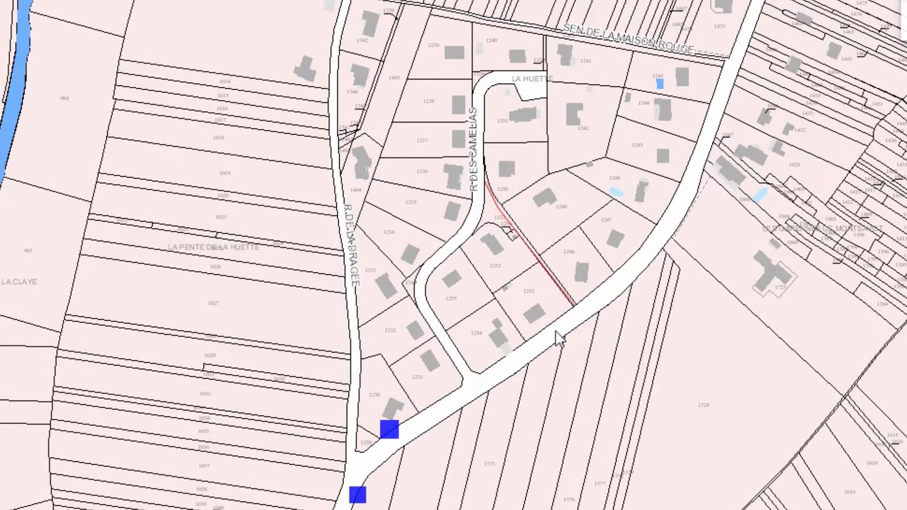
click(484, 376)
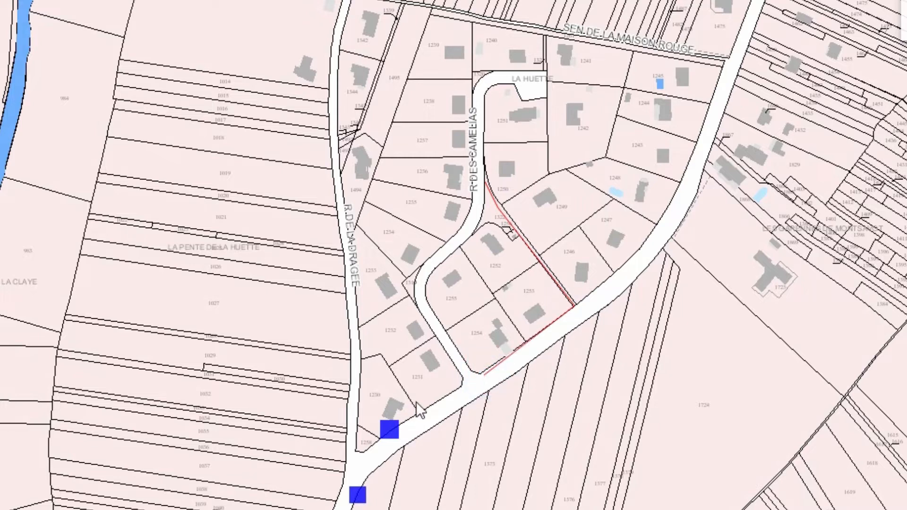
double_click(406, 424)
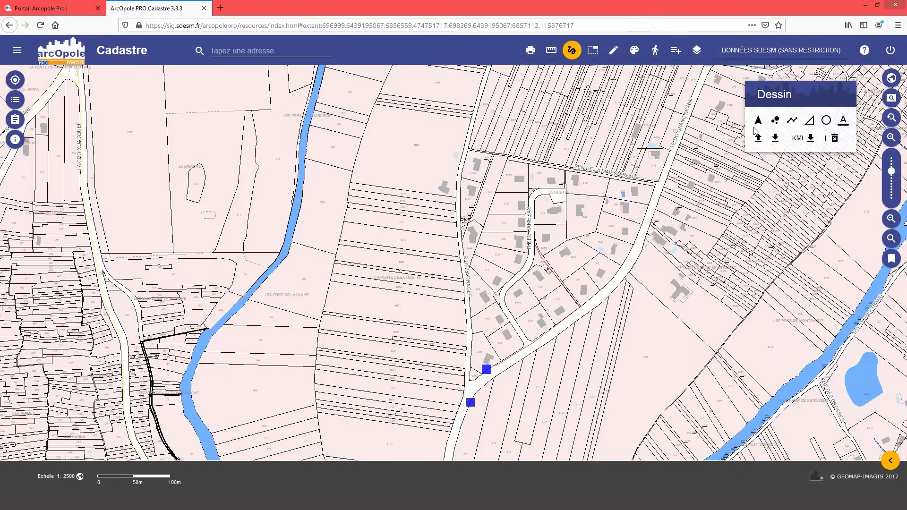
Step: Select the drawn line, change its colour to light blue and set its width to 3
click(758, 124)
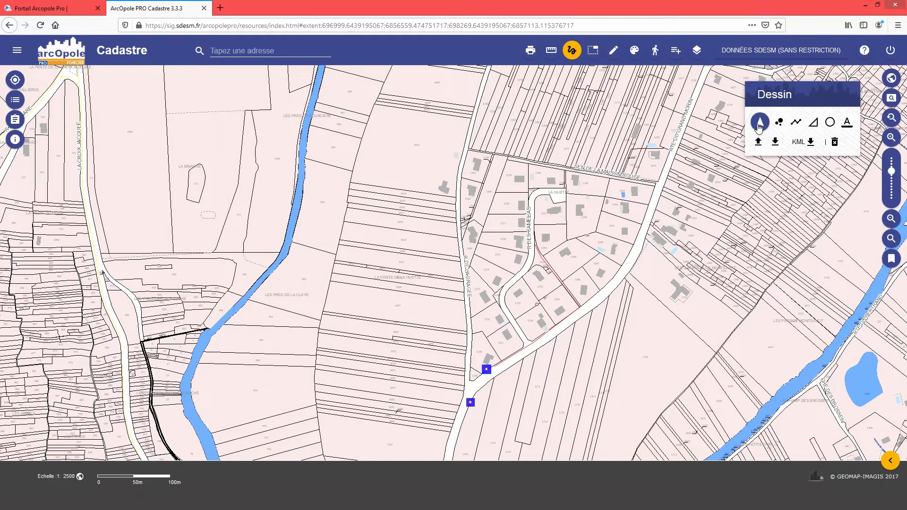
click(538, 308)
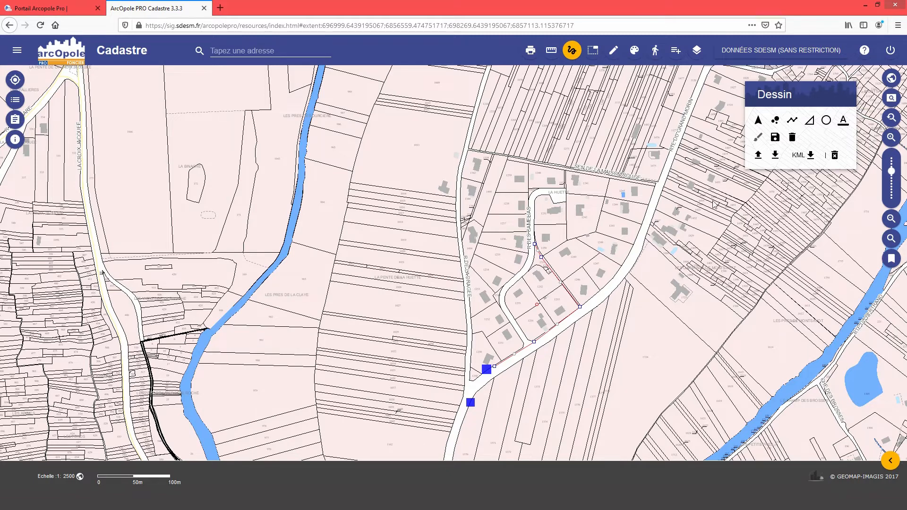
click(760, 138)
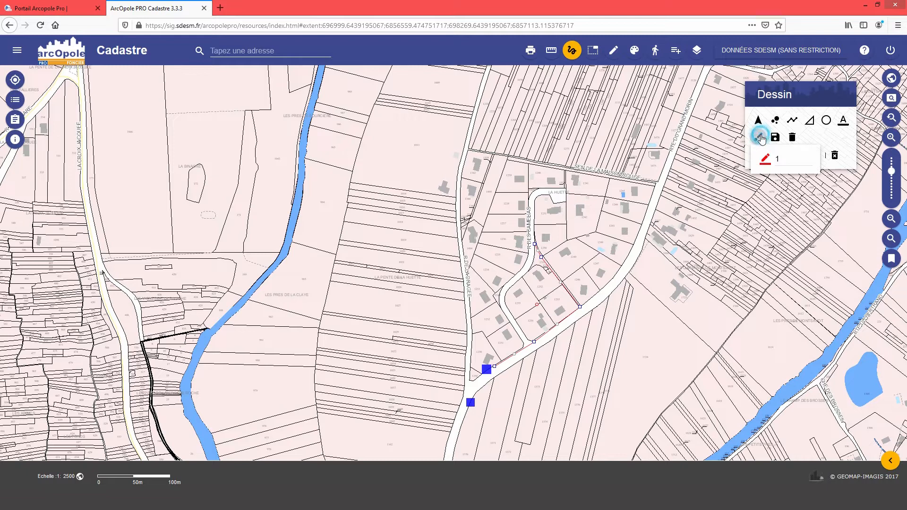
click(765, 162)
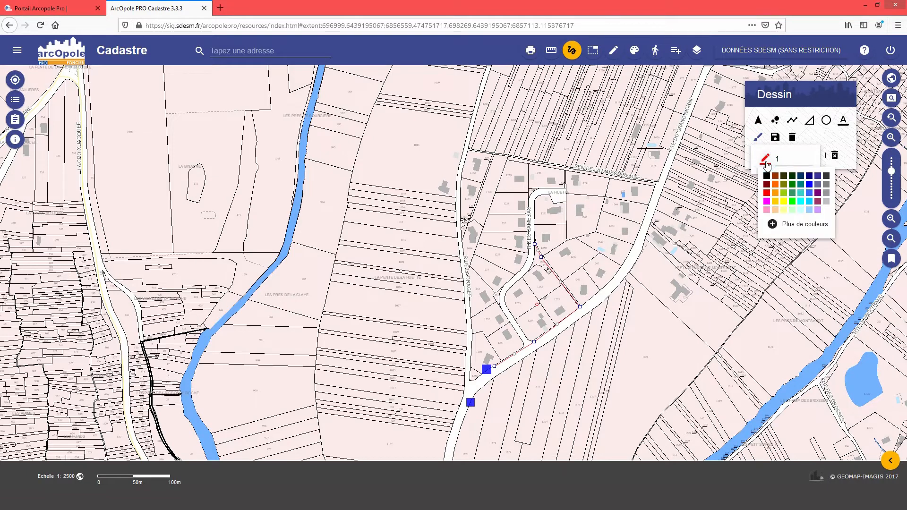
click(809, 205)
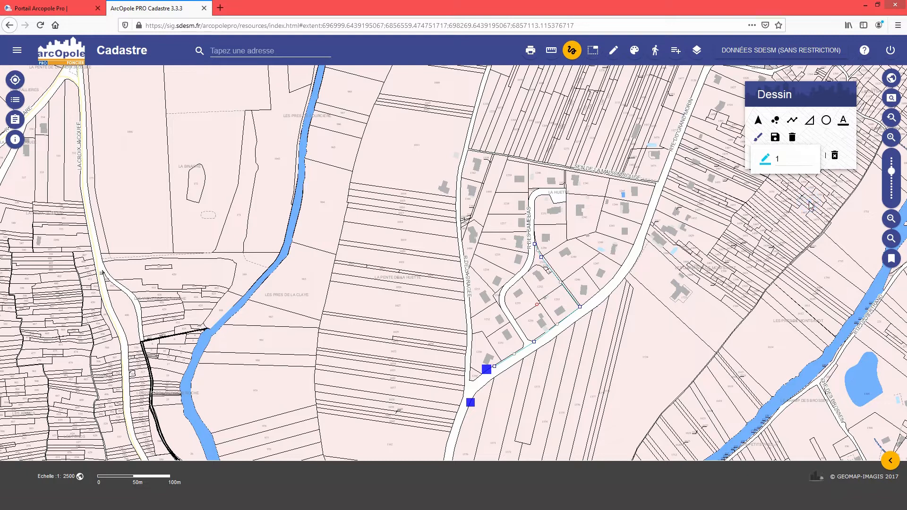
click(777, 158)
text(3)
Step: Refine the line by shifting its vertices at parcel 1322 and the street corner, and add a bend near its northern end
scroll(546, 302, up, 1)
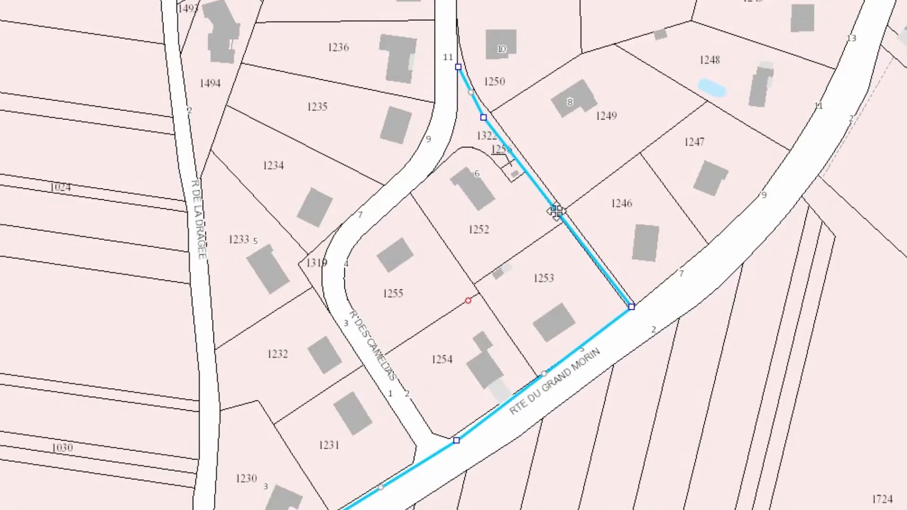
drag(483, 117, 484, 113)
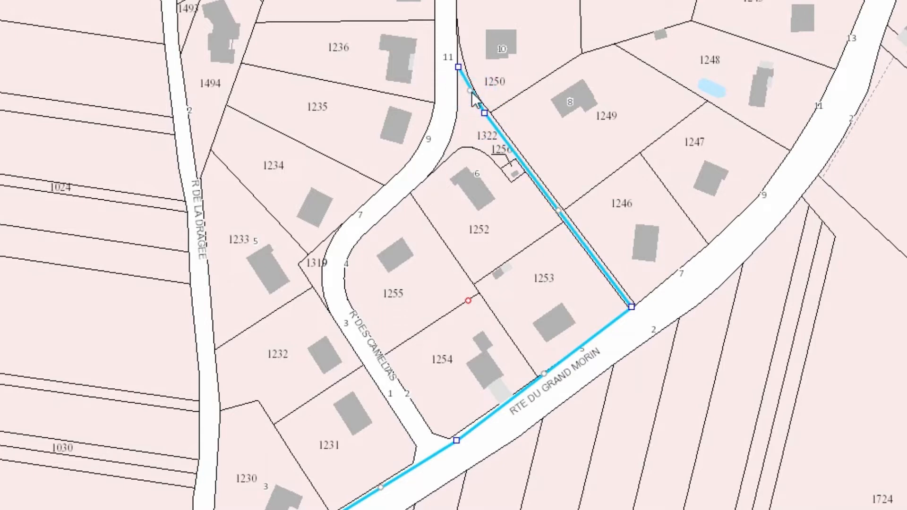
drag(470, 91, 466, 92)
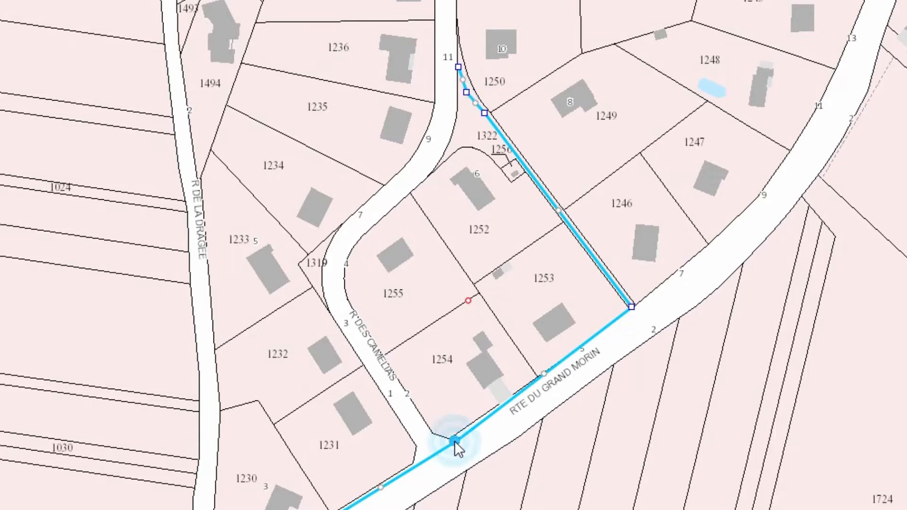
drag(454, 440, 453, 440)
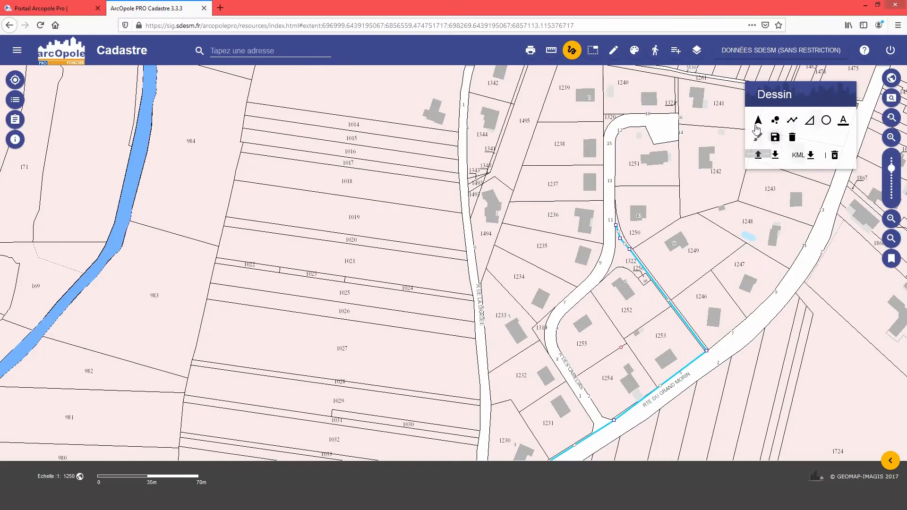
click(759, 124)
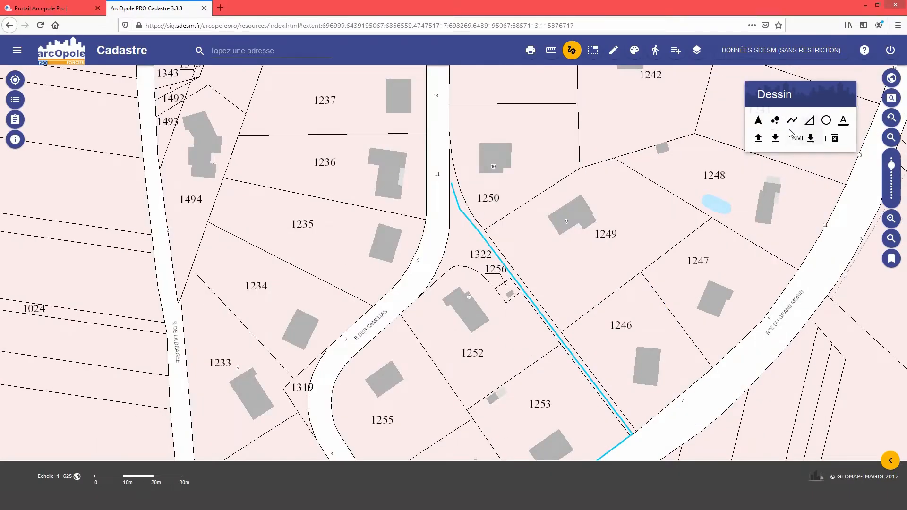
Step: Draw a triangular polygon over parcel 1322, between R des Camélias and the narrow path
click(810, 124)
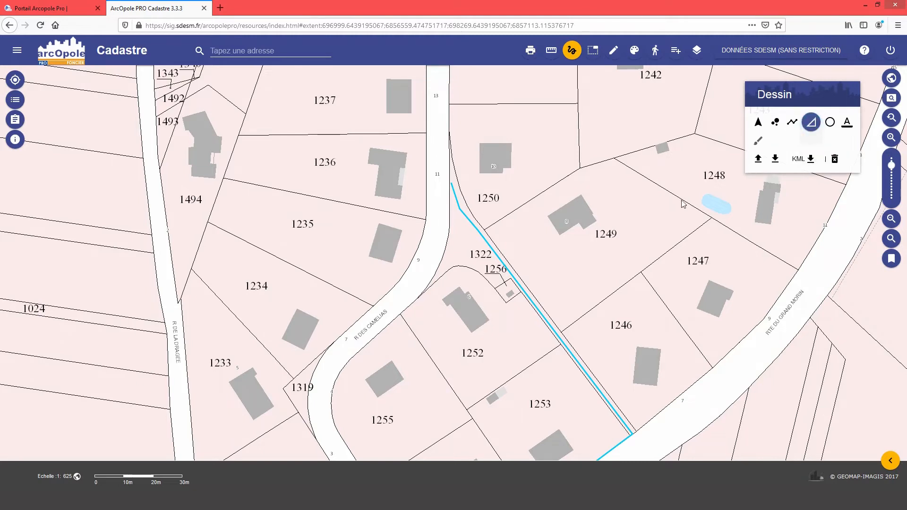
click(450, 148)
click(500, 252)
click(485, 280)
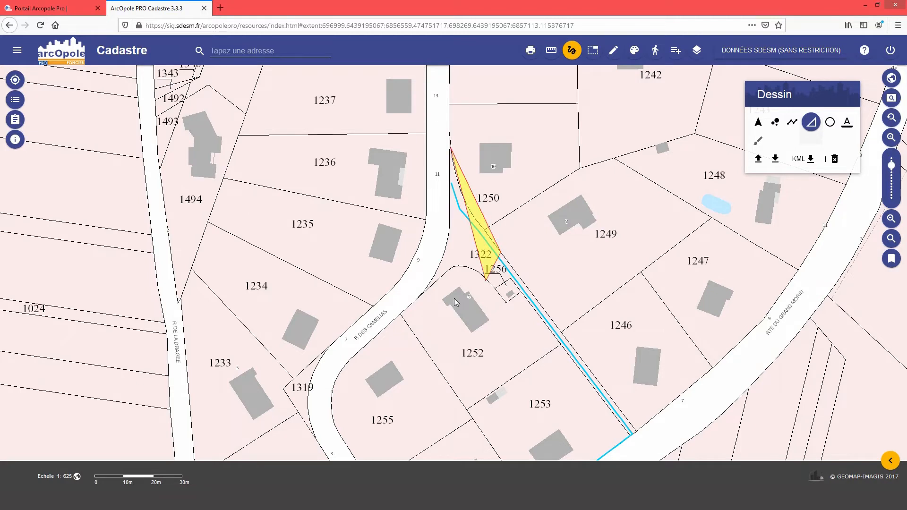
double_click(418, 298)
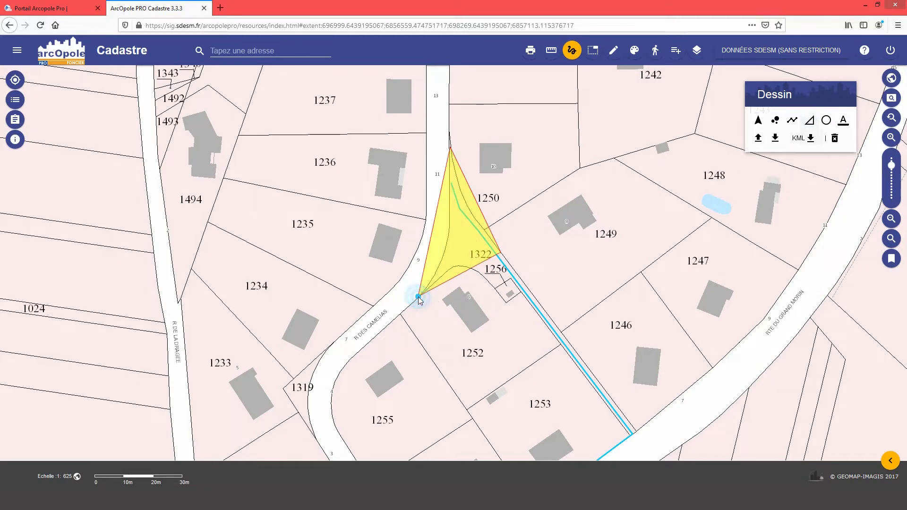
Step: Select the triangular polygon over parcel 1322, change its outline colour to dark green and set the outline width to 2
click(759, 122)
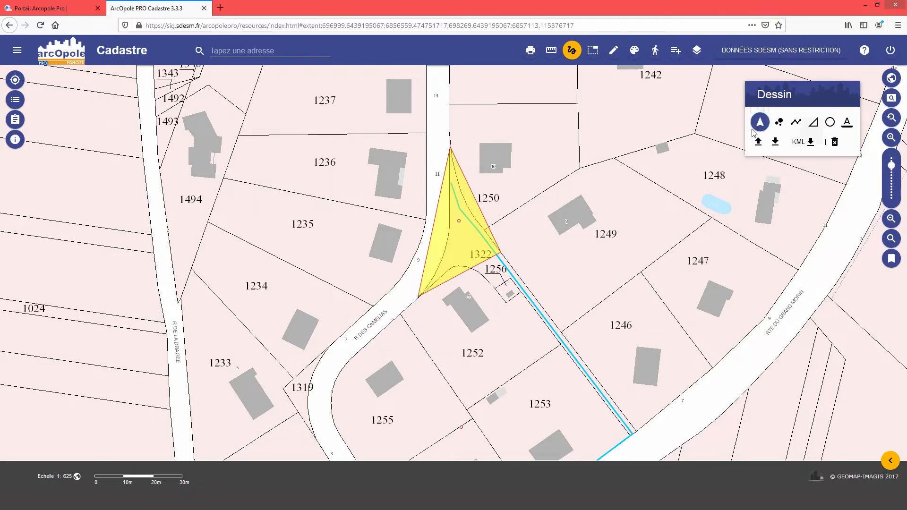
click(460, 224)
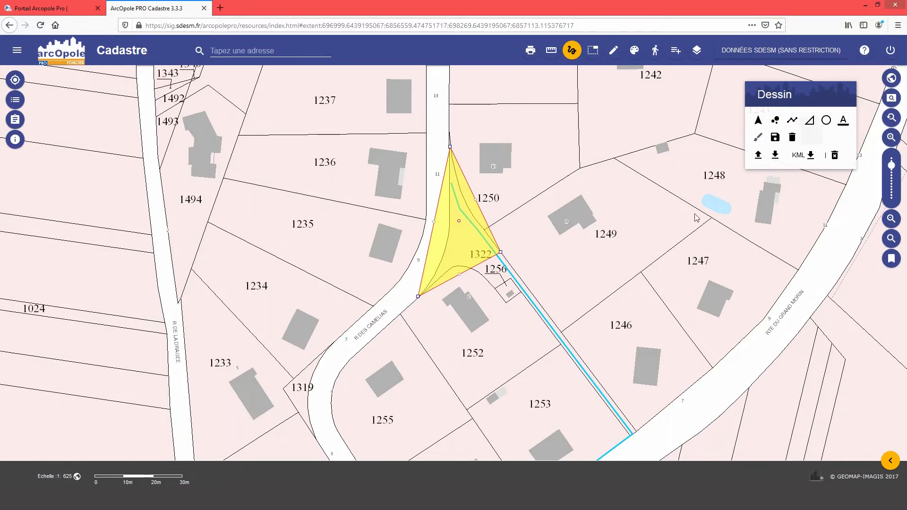
click(758, 139)
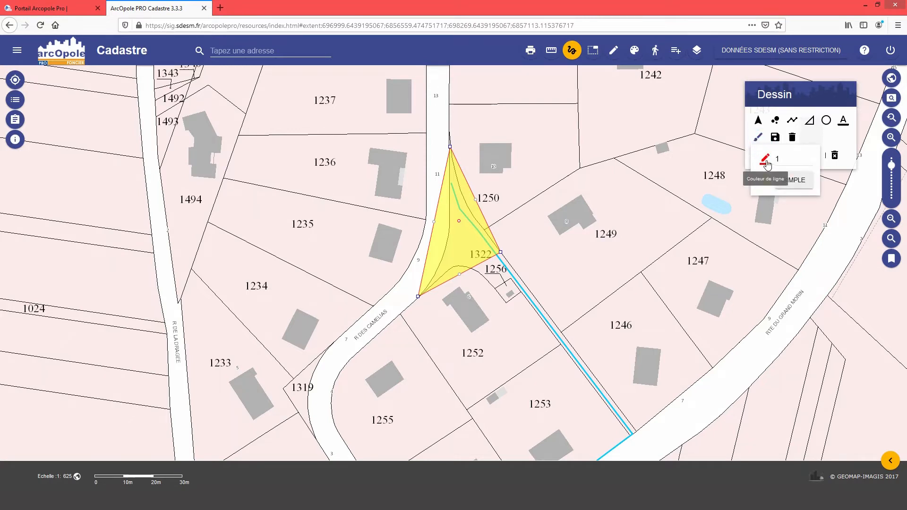
click(765, 159)
click(792, 187)
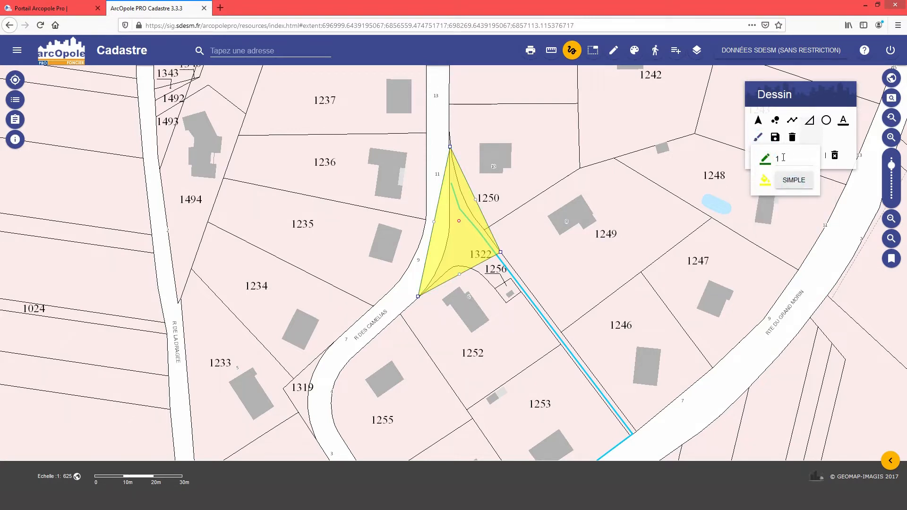
Step: Switch the polygon's fill style to Aucun and return it to Simple
click(786, 186)
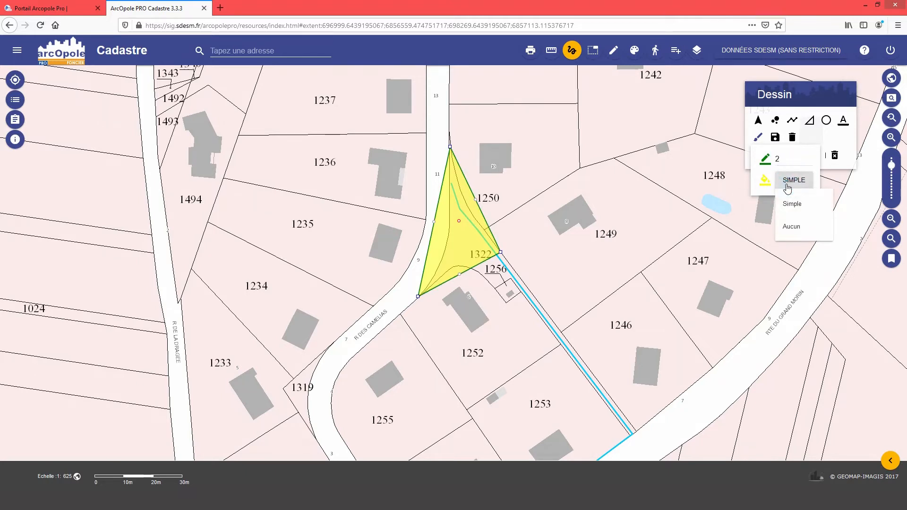
click(791, 226)
click(786, 185)
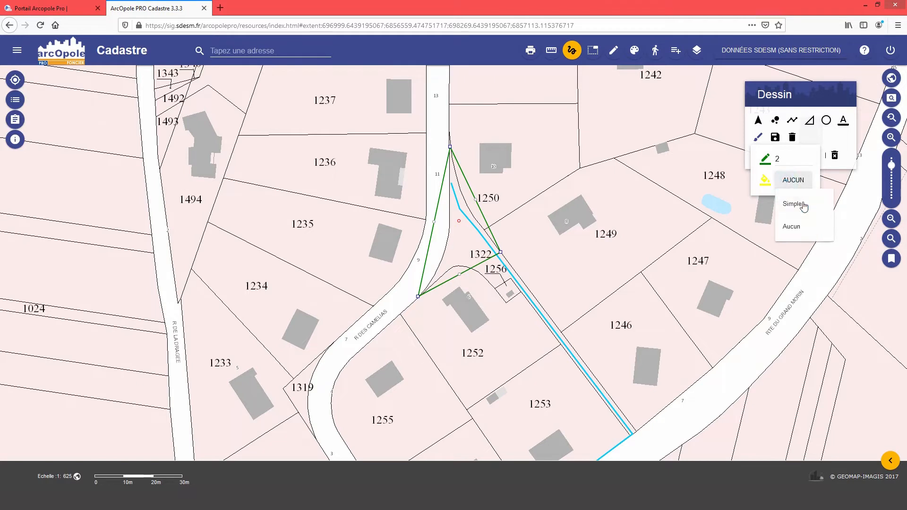
click(798, 203)
Step: Change the polygon's fill colour to bright green, and replace it with pale green
click(763, 186)
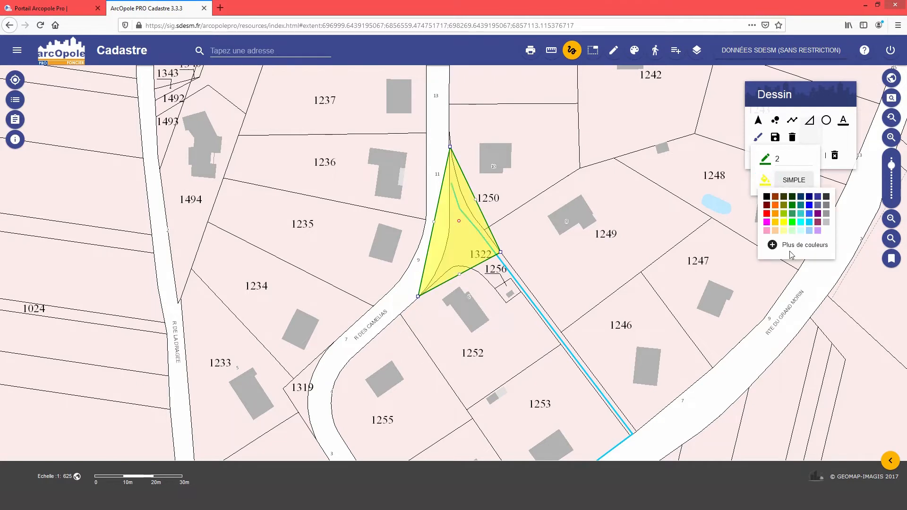
click(793, 223)
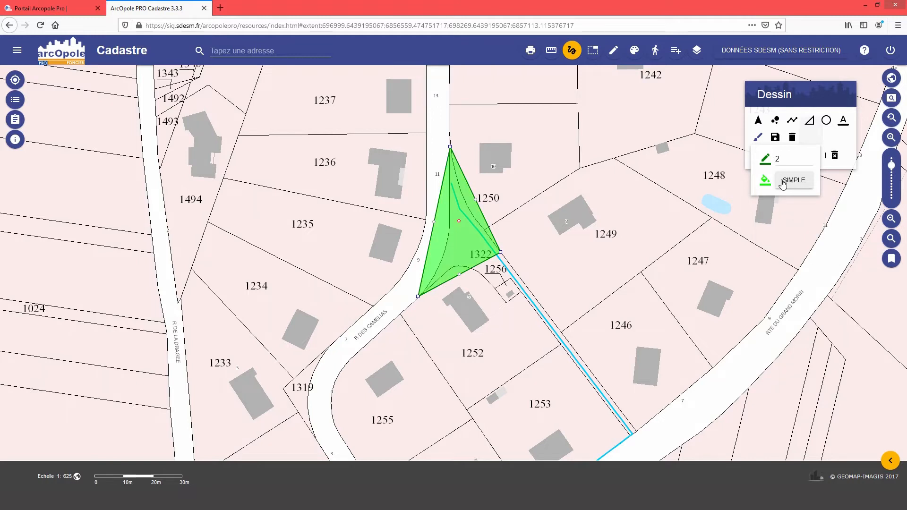
click(767, 180)
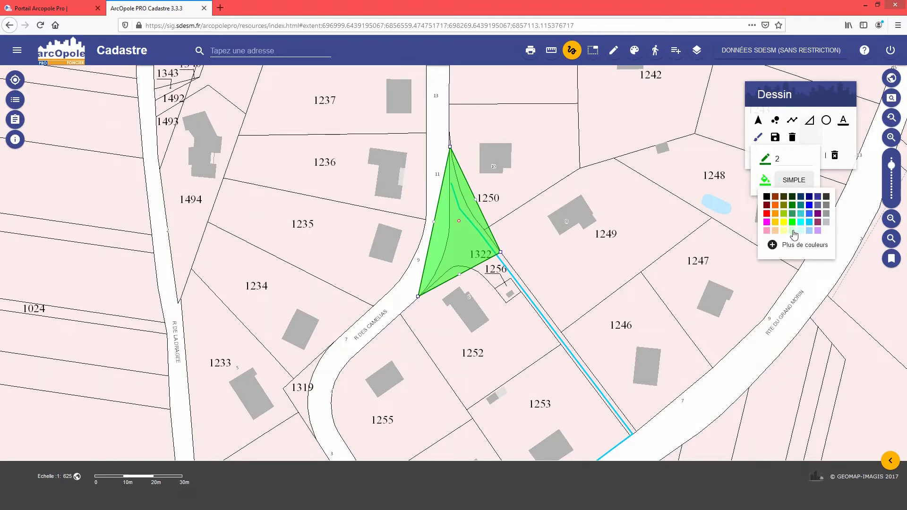
click(793, 231)
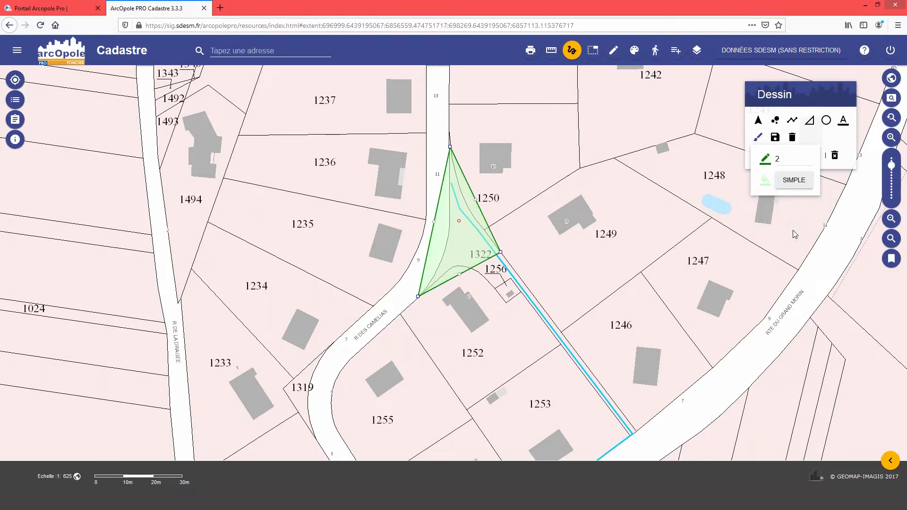
Step: Reshape the polygon to follow the boundary of parcel 1322 by adding vertices along its western, southern and eastern edges
click(758, 121)
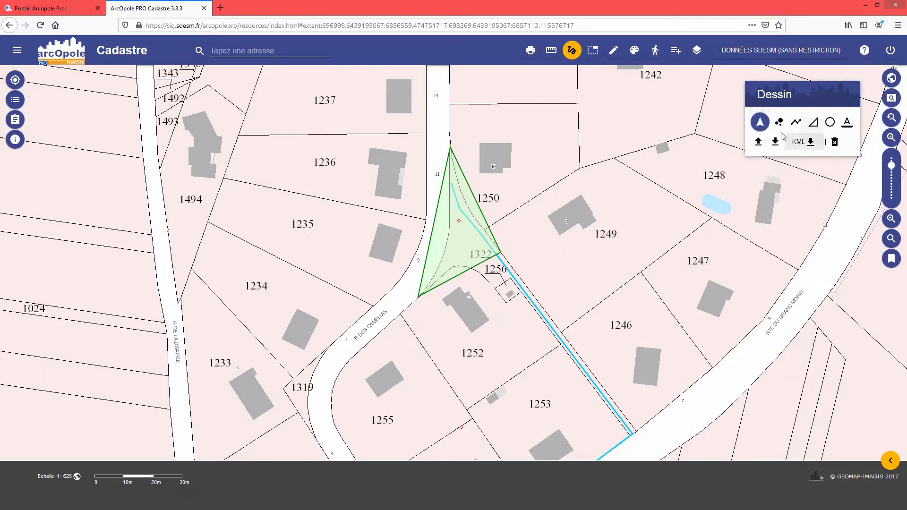
click(460, 226)
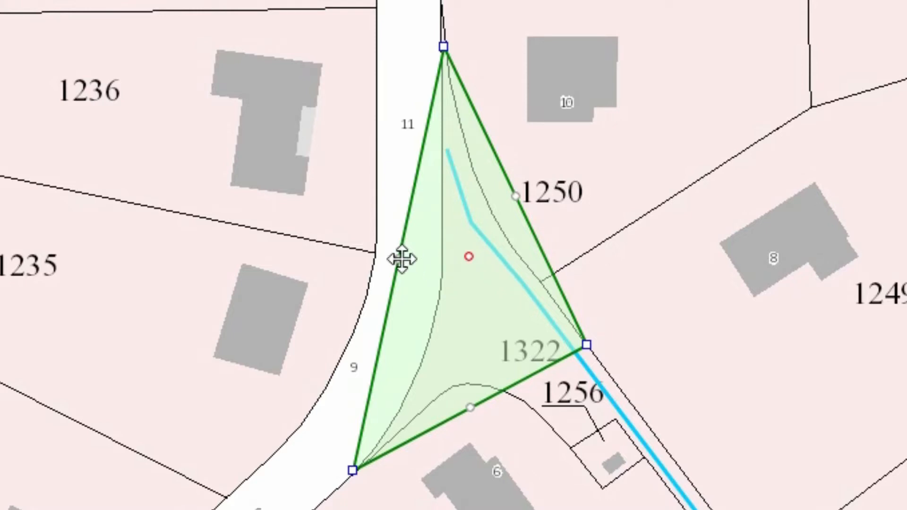
drag(400, 258, 438, 299)
drag(395, 383, 406, 393)
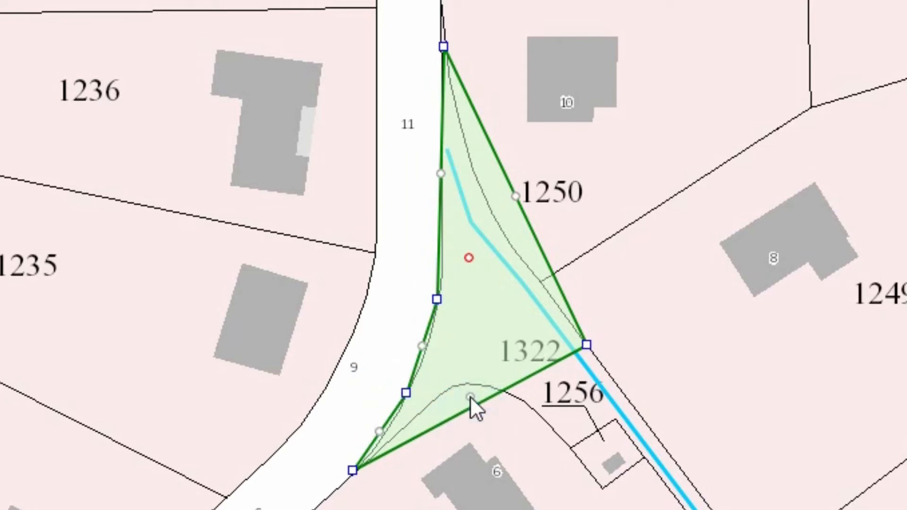
drag(462, 389, 461, 383)
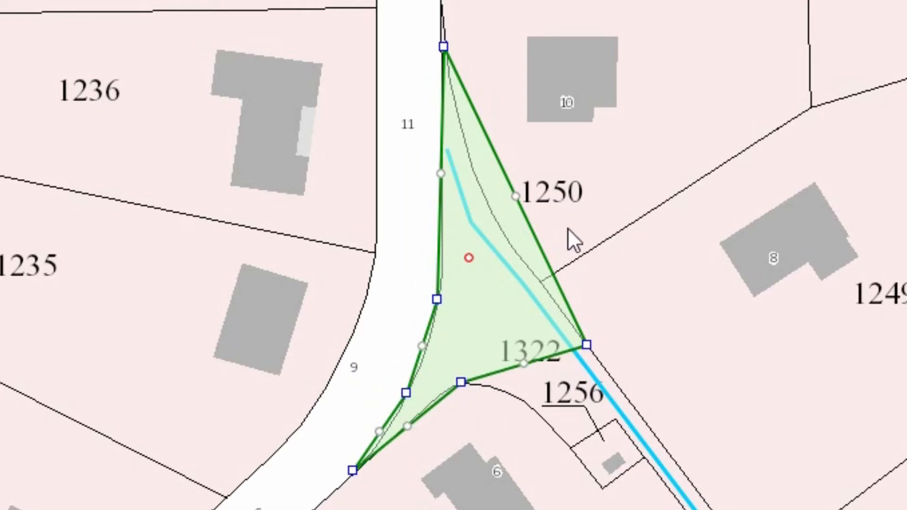
click(512, 195)
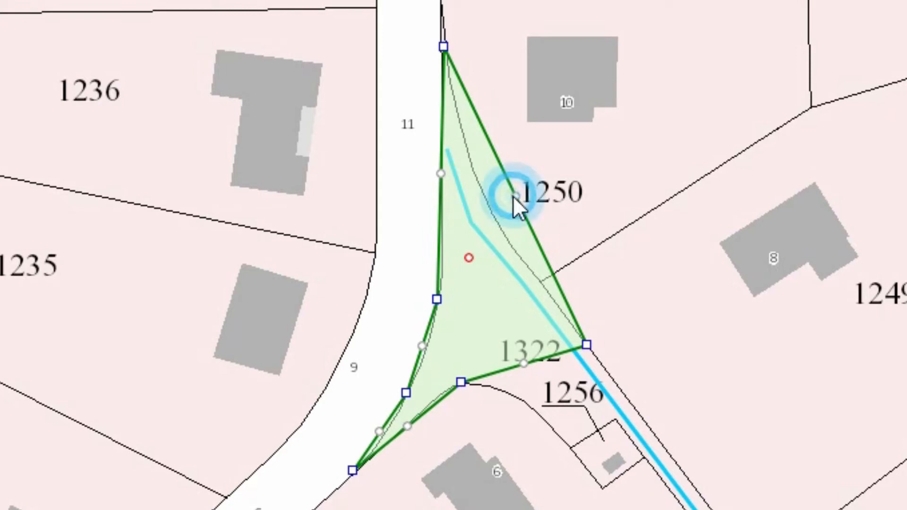
click(467, 172)
drag(528, 259, 515, 254)
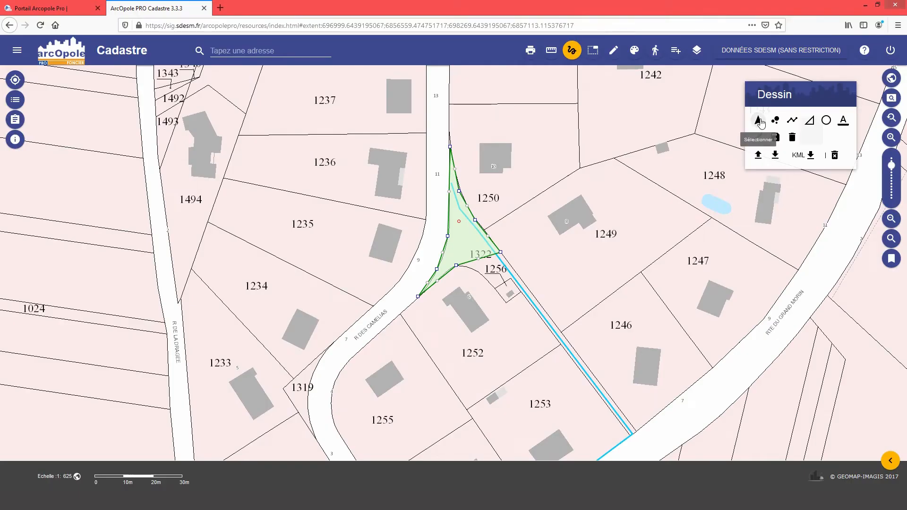
click(759, 121)
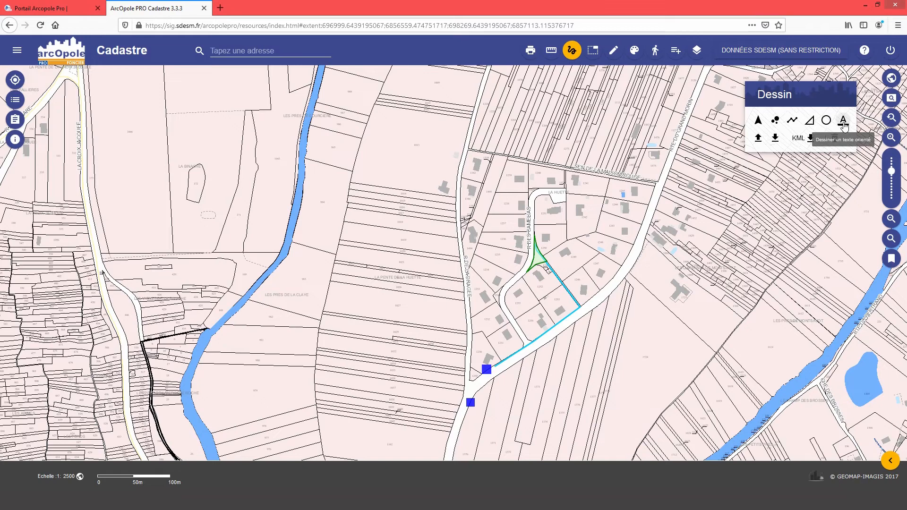
Step: Add the text label "Feu tricolore 1" in blue, just east of the northern blue square
click(843, 121)
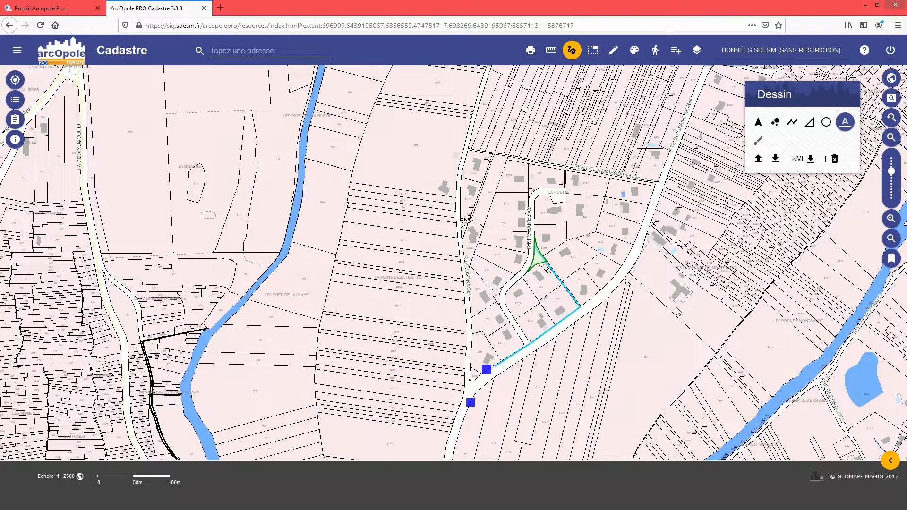
click(617, 137)
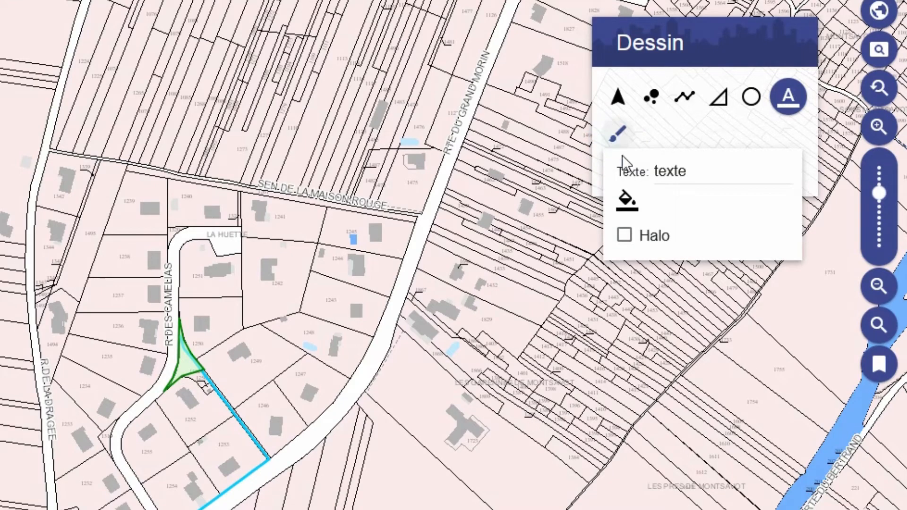
double_click(673, 175)
text(Feu tricolore 1)
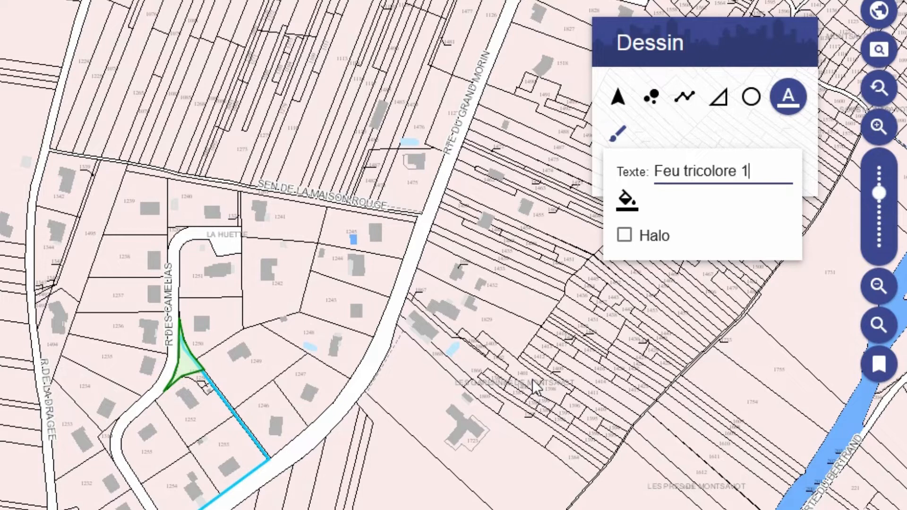
click(626, 201)
click(714, 266)
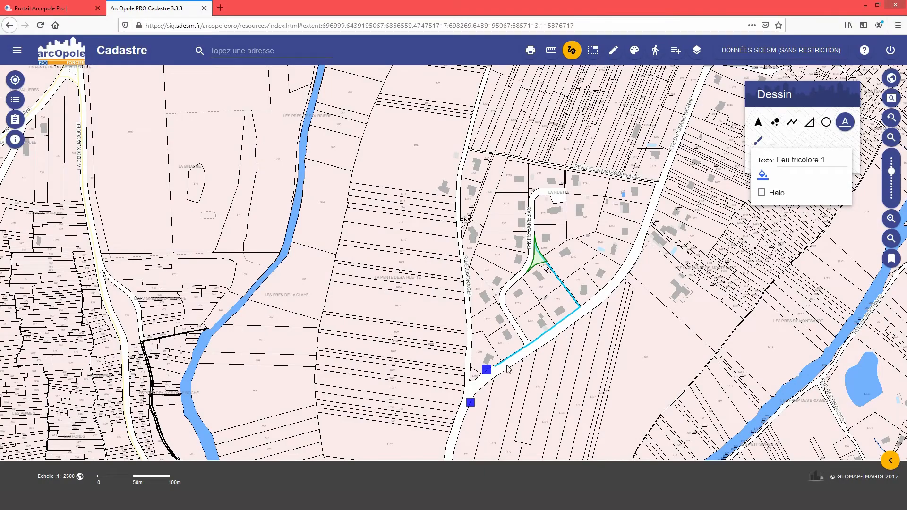
click(523, 371)
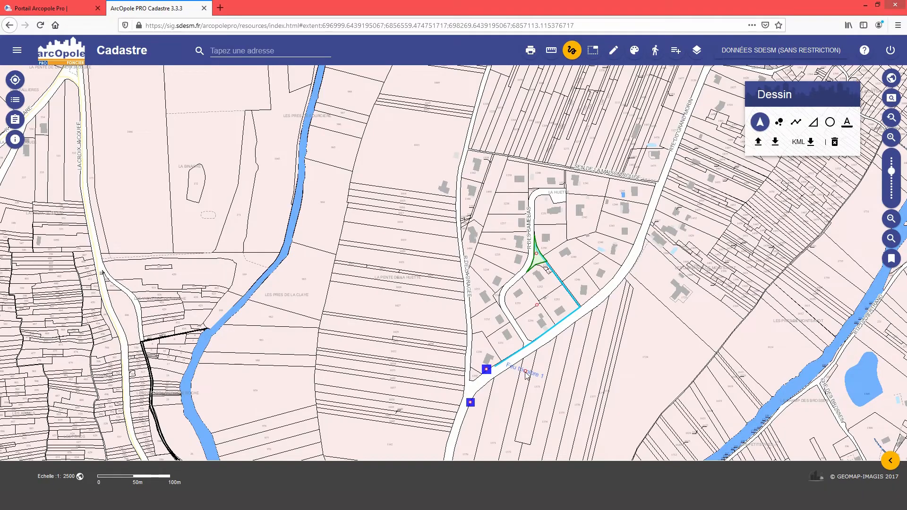
Step: Rotate the "Feu tricolore 1" label to horizontal and place a blue "Feu tricolore 2" label beside the southern blue square
click(525, 373)
click(545, 377)
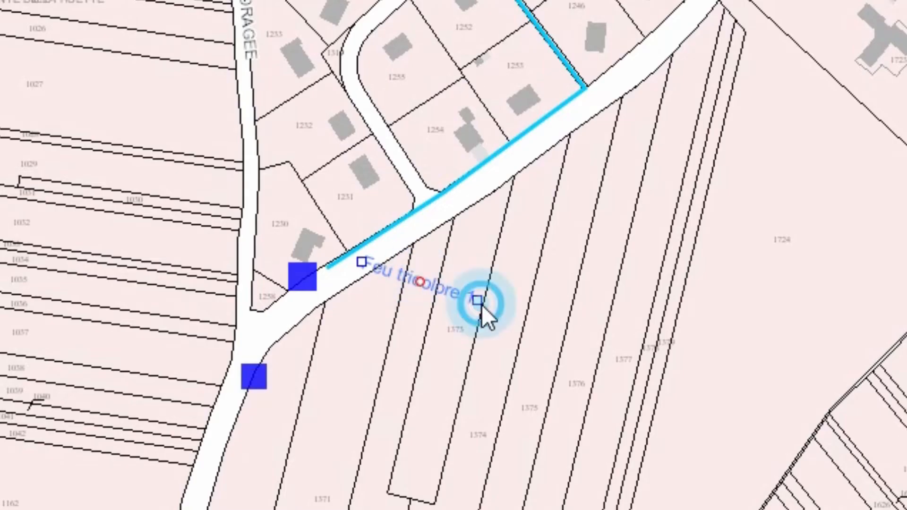
drag(480, 305, 524, 265)
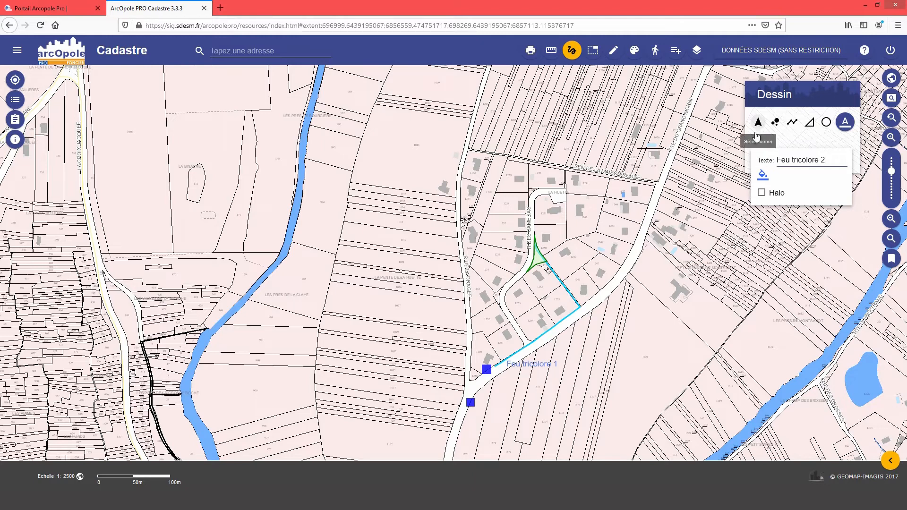
click(488, 404)
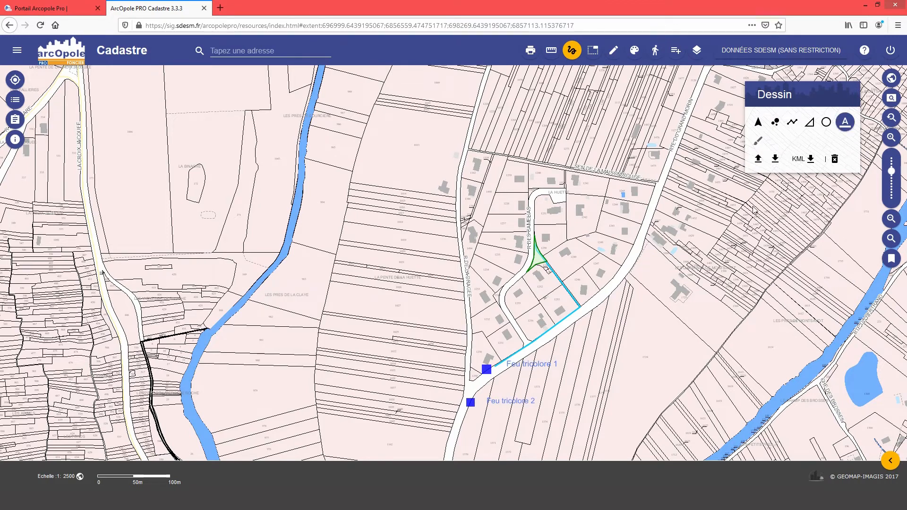
Step: Add the text label "Cheminement" in light blue on Rte du Grand Morin, next to the light blue line
click(758, 140)
click(813, 159)
drag(823, 160, 777, 156)
text(Cheminement)
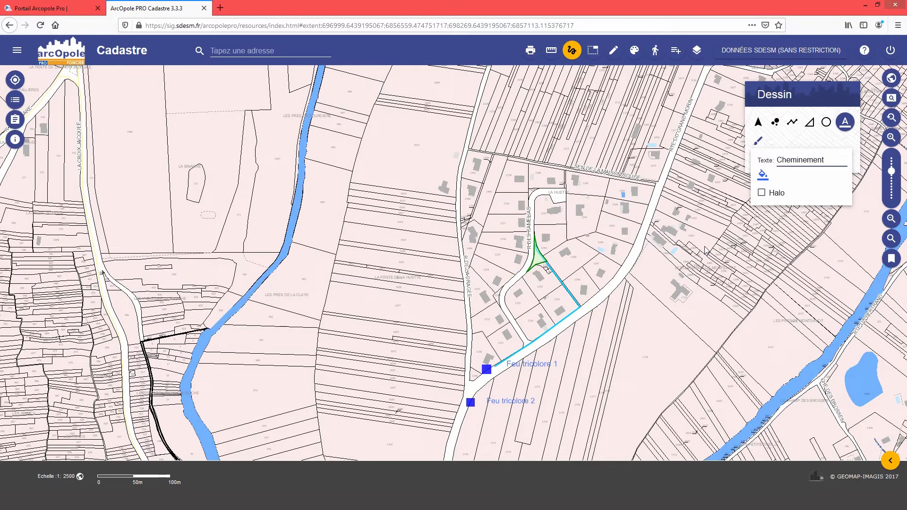
click(762, 175)
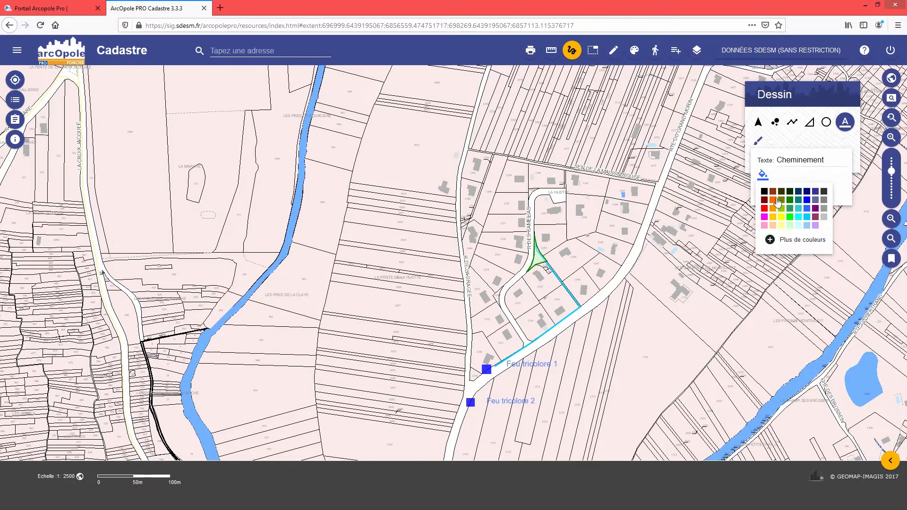
click(807, 216)
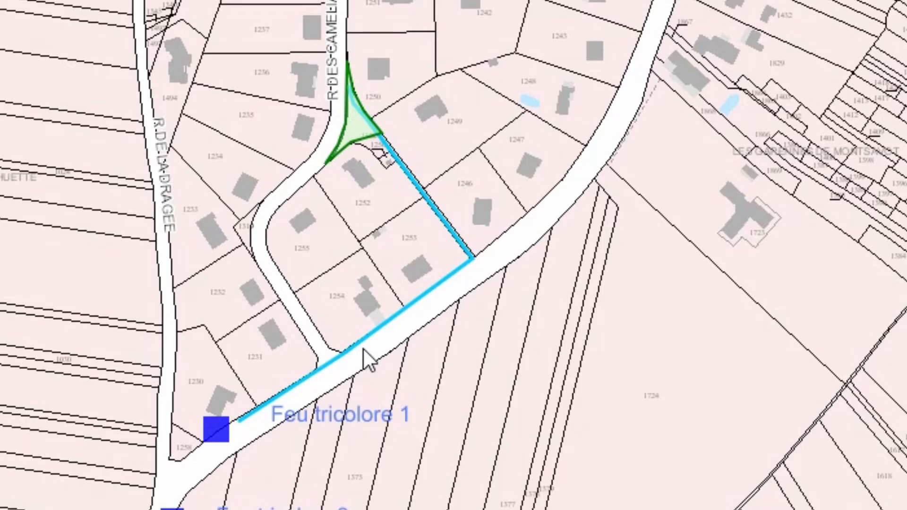
click(541, 343)
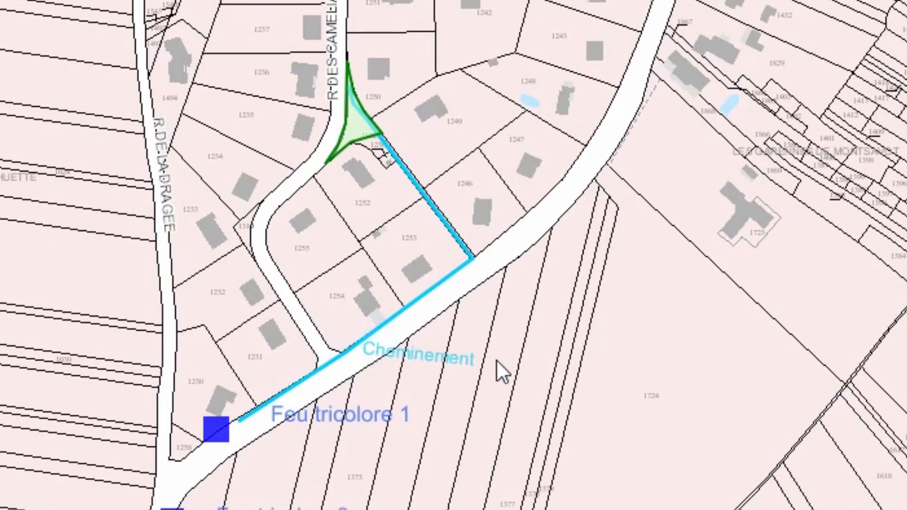
Step: Enlarge and rotate the "Cheminement" label parallel to Rte du Grand Morin, and move it southwest to sit just below the light blue line
drag(556, 357, 523, 227)
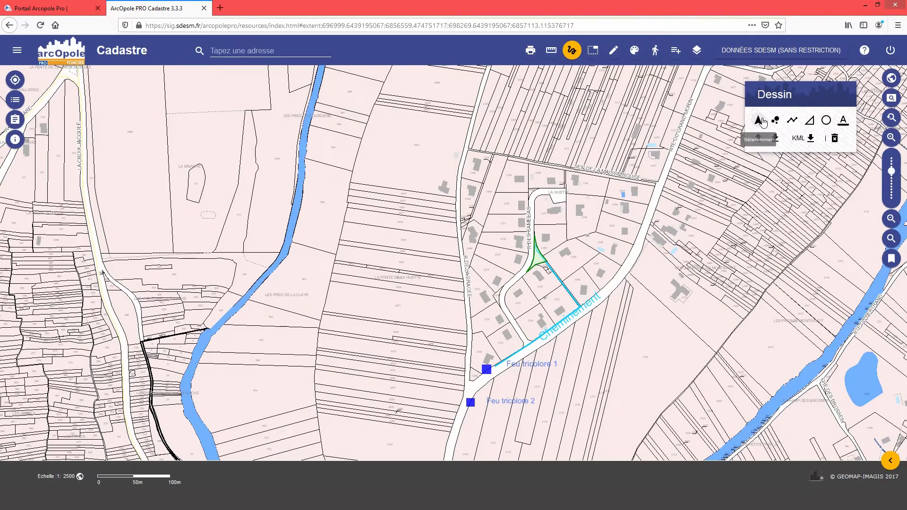
click(759, 123)
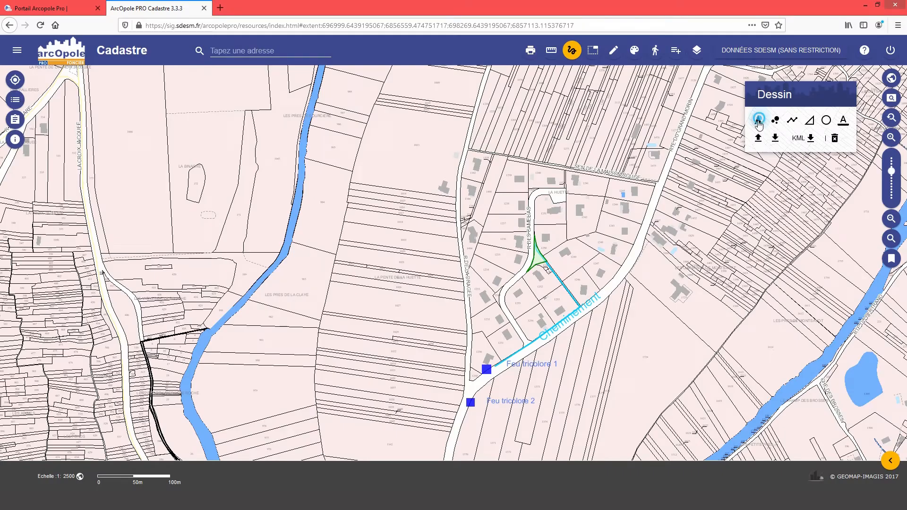
click(569, 318)
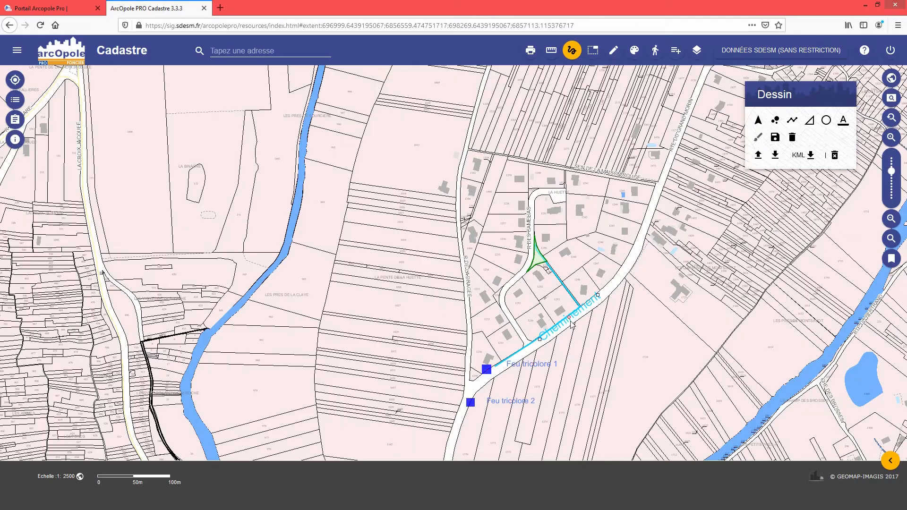
drag(569, 318, 540, 330)
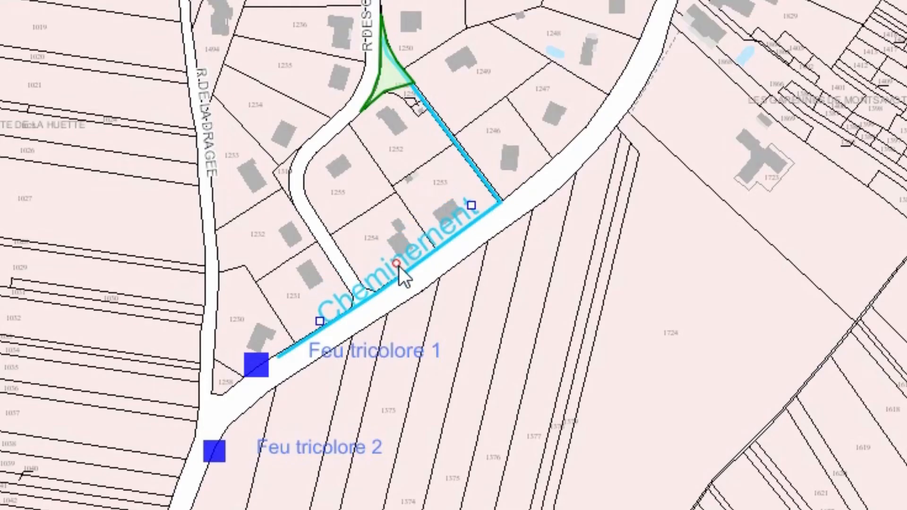
drag(398, 265, 415, 287)
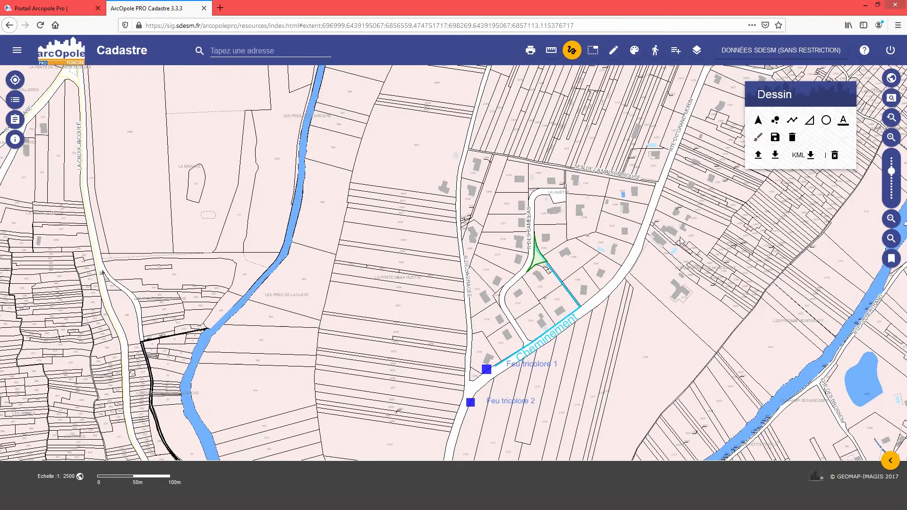
Step: Add a text label just northeast of the green polygon and set its text to "Zone piétons"
click(845, 123)
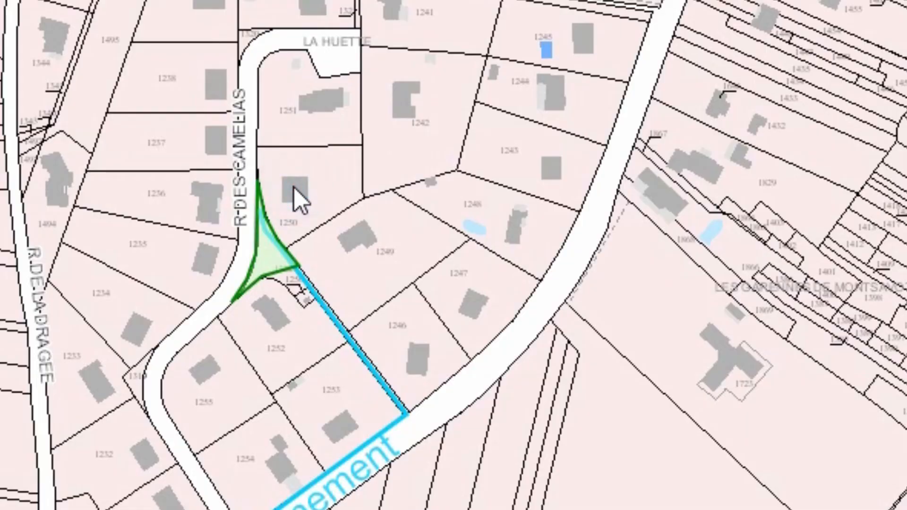
drag(293, 188, 556, 194)
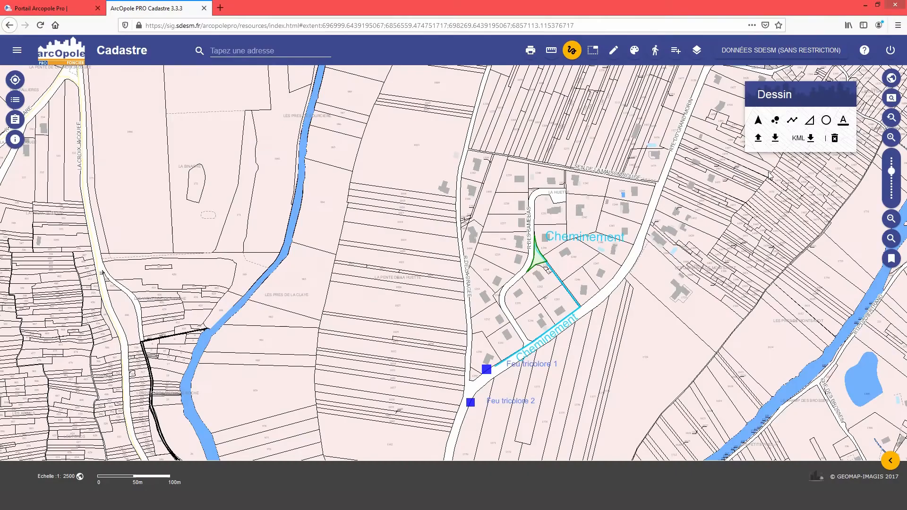
click(758, 122)
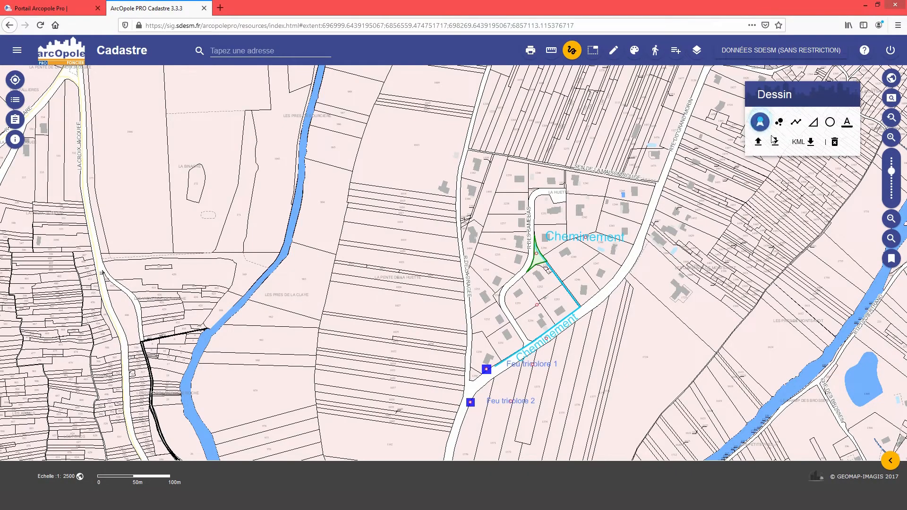
click(588, 240)
click(758, 138)
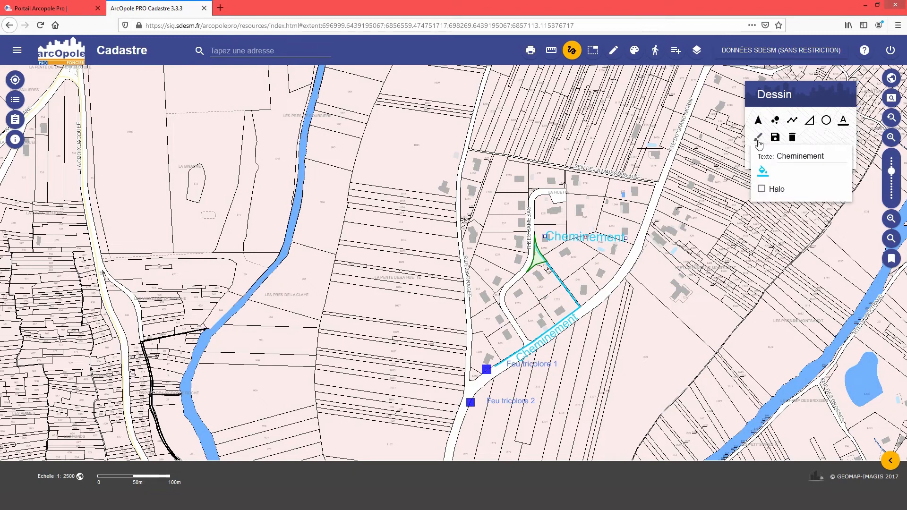
drag(829, 157, 762, 160)
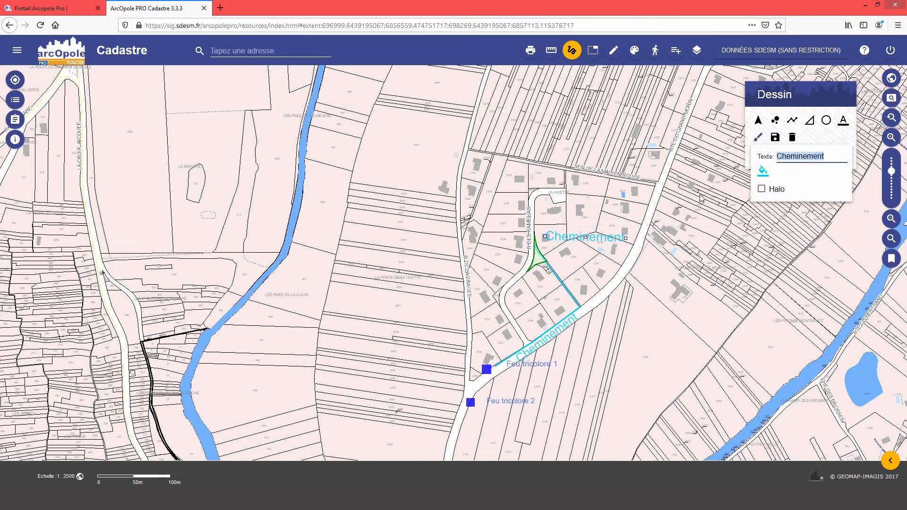
text(Zone piétons)
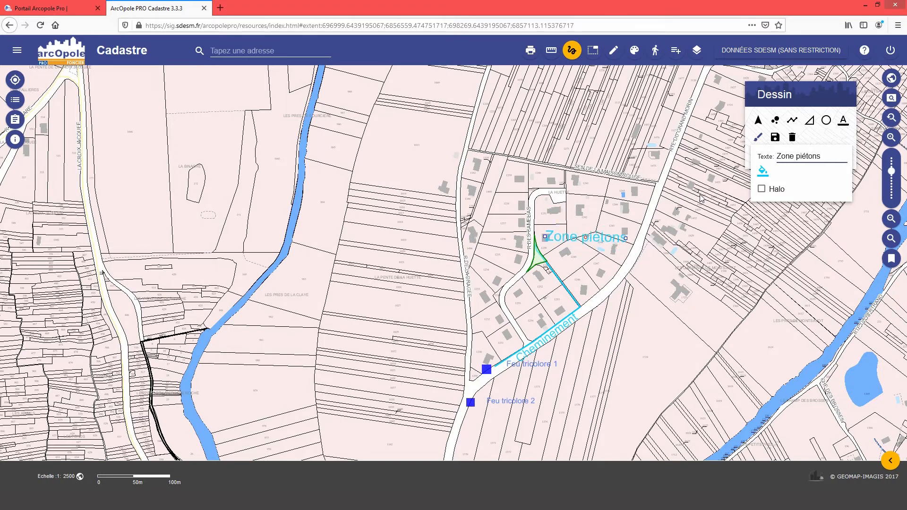
Step: Colour the "Zone piétons" label green and give it a yellow halo
click(762, 174)
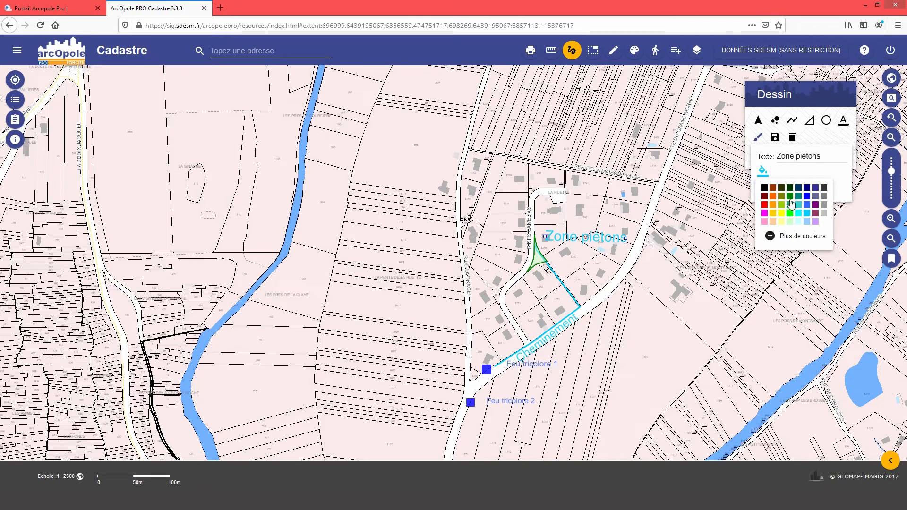
click(790, 203)
click(760, 191)
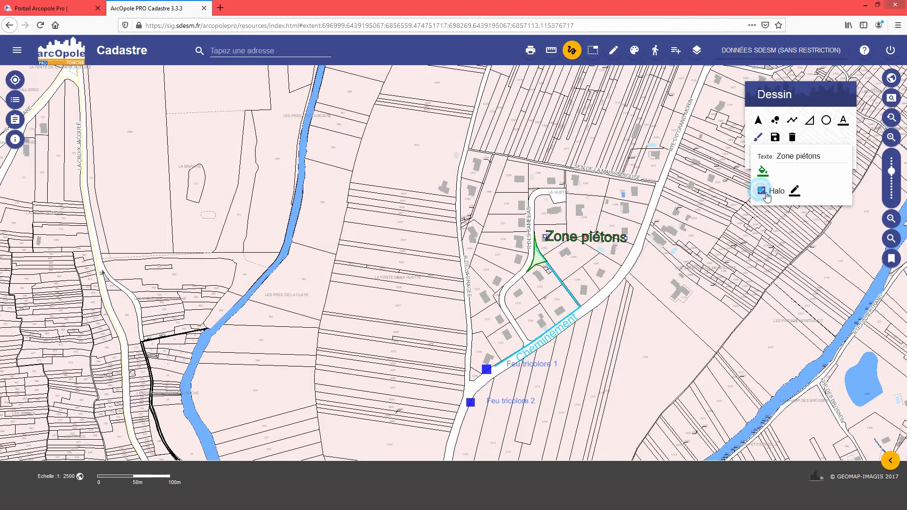
click(794, 191)
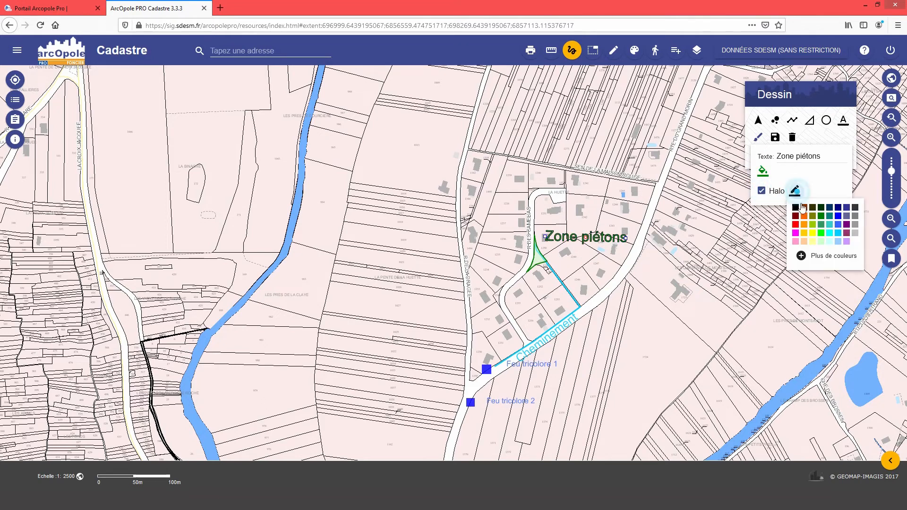
click(813, 233)
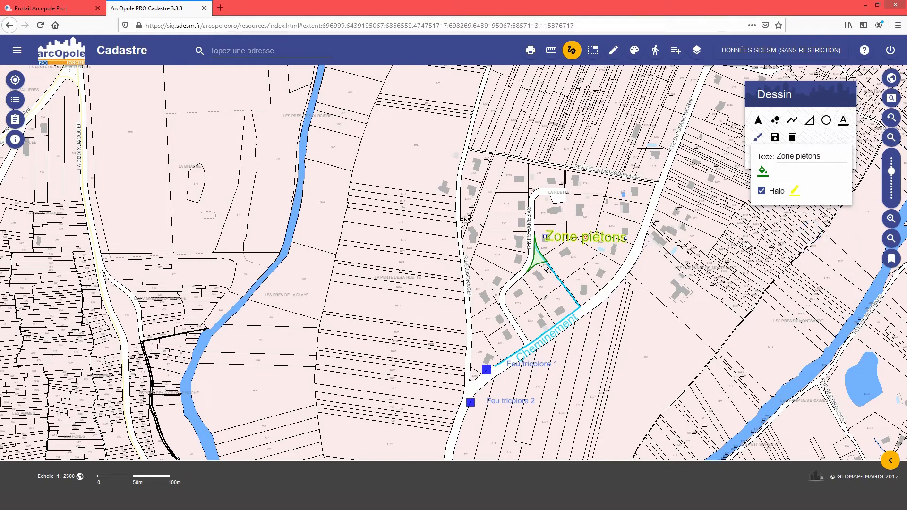
Step: Move the "Zone piétons" label slightly south, right beside the green polygon
click(758, 120)
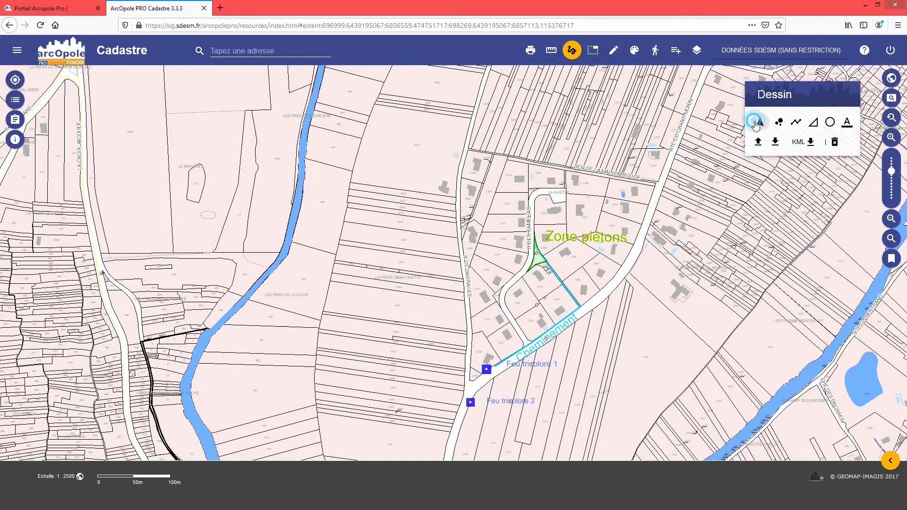
click(587, 240)
drag(587, 240, 588, 253)
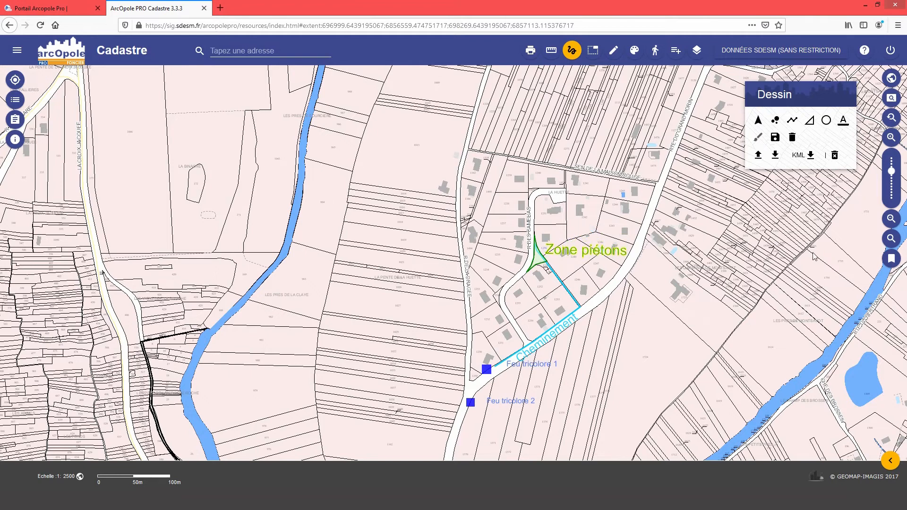
Step: Export the map context with the map state and drawings included, and save the generated aOp.wvs file
click(892, 263)
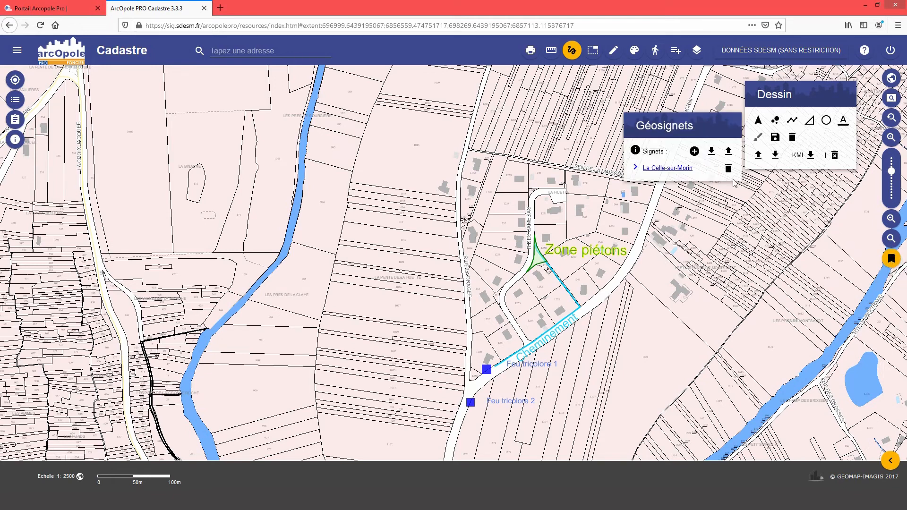
click(712, 153)
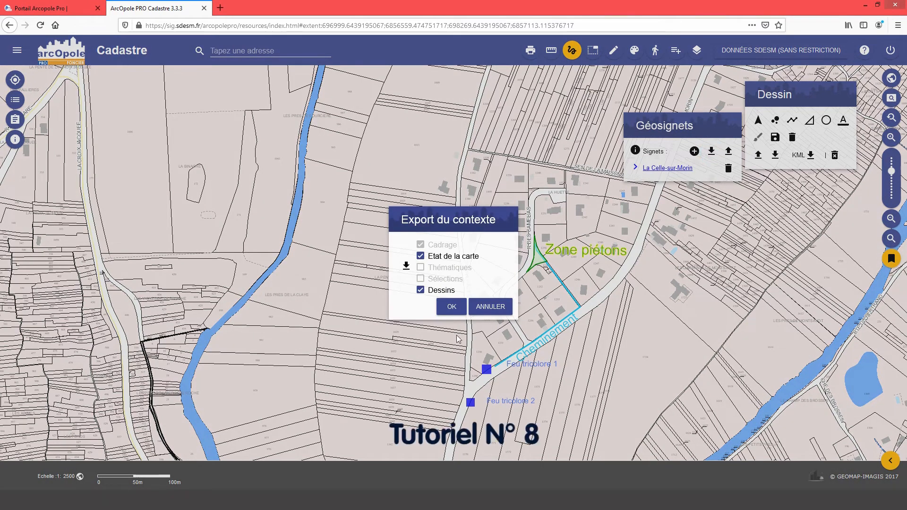
drag(441, 219, 719, 208)
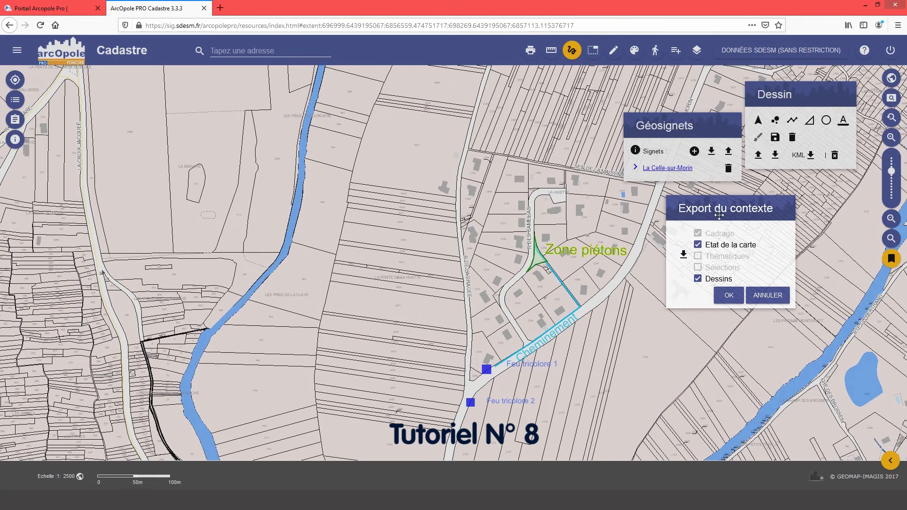
click(726, 295)
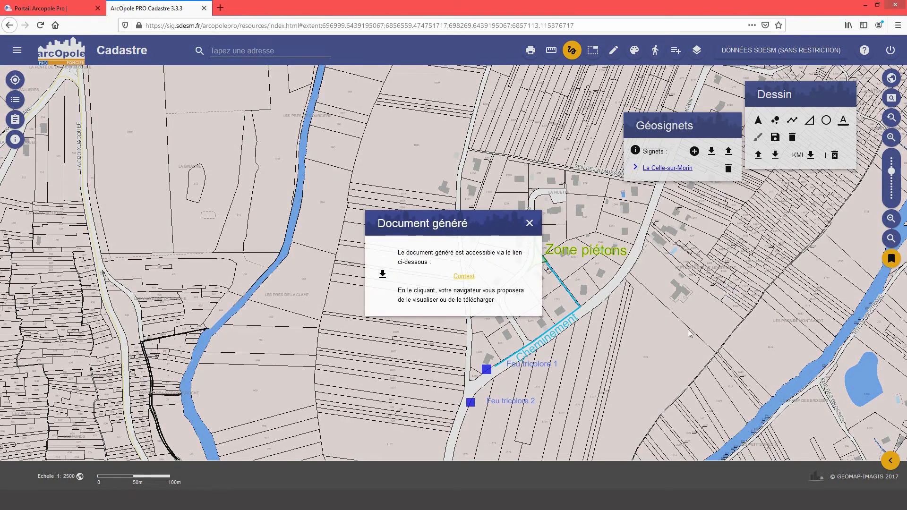
click(467, 278)
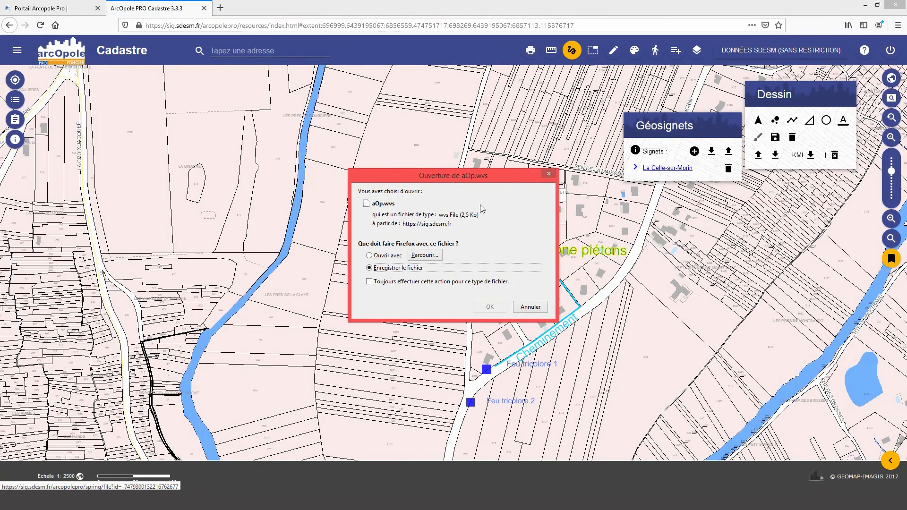
click(502, 313)
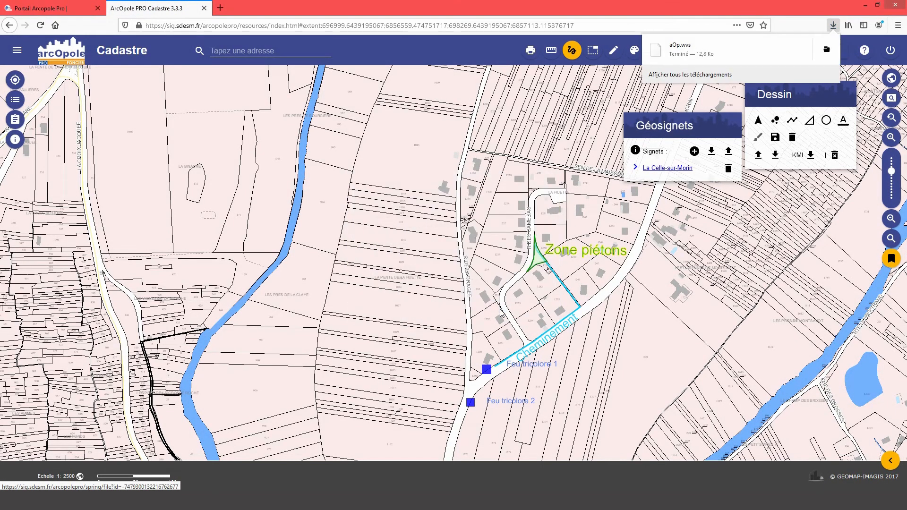
click(699, 75)
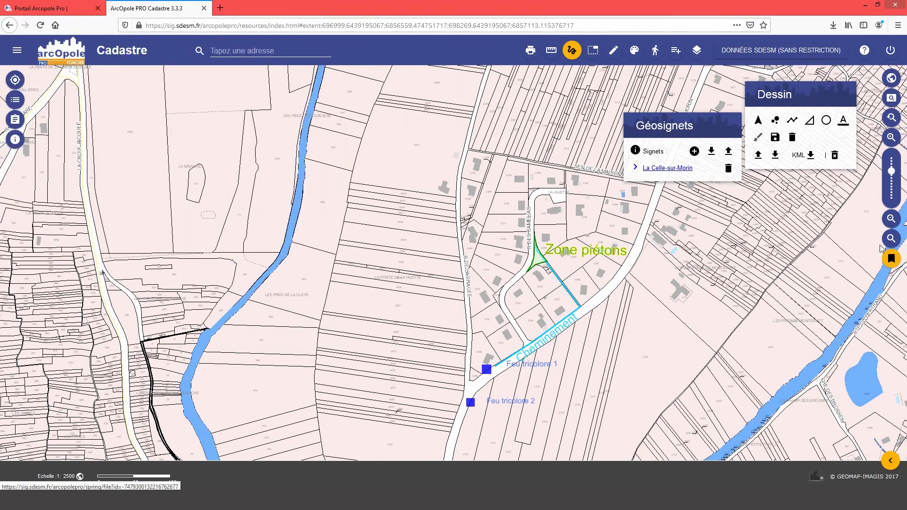
click(891, 258)
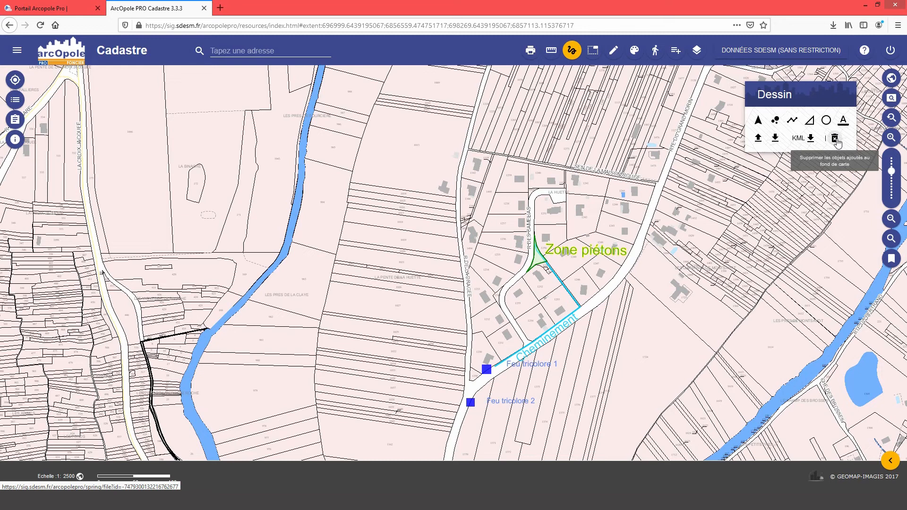
Step: Delete all drawn objects from the map
click(834, 139)
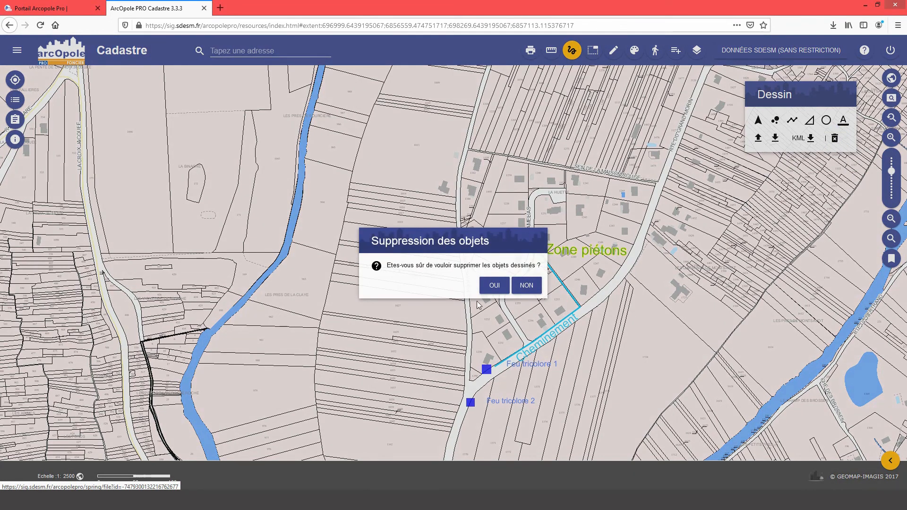
click(500, 290)
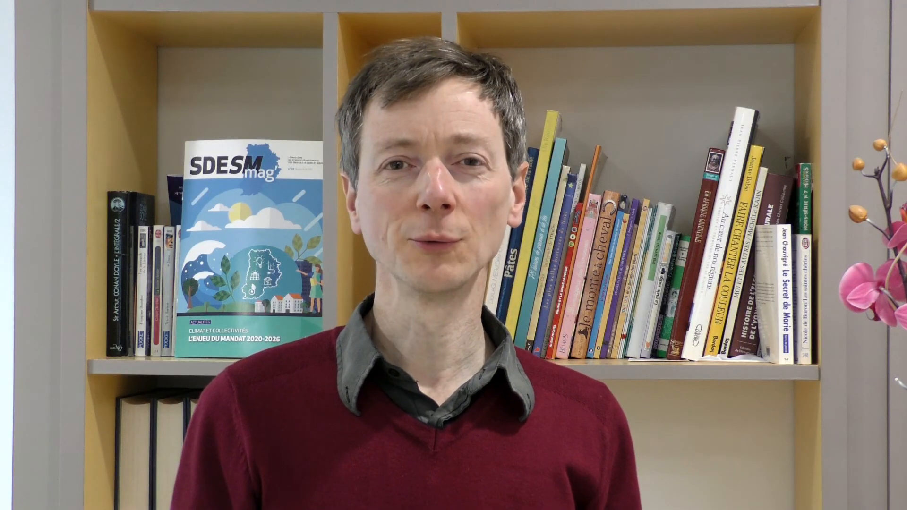